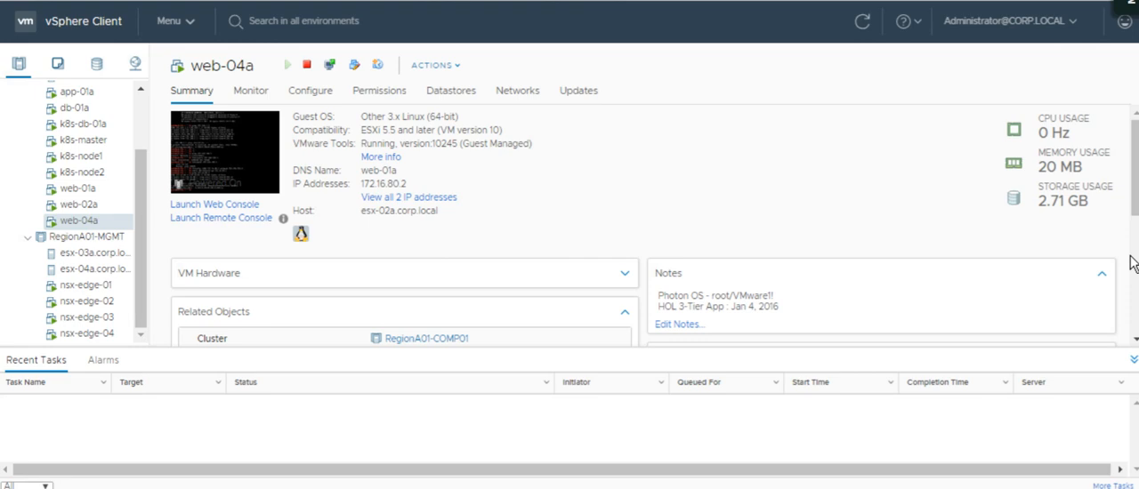
Switch from the web-04a summary to NSX-T and view the logical switches and the router ports of T1-vcnotes.
scroll(1130, 260, down, 3)
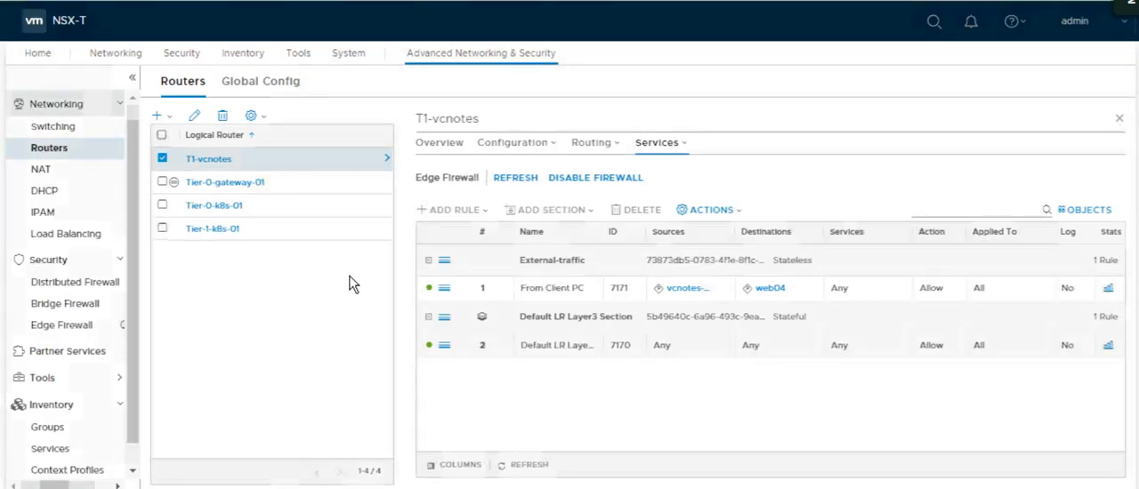
click(55, 129)
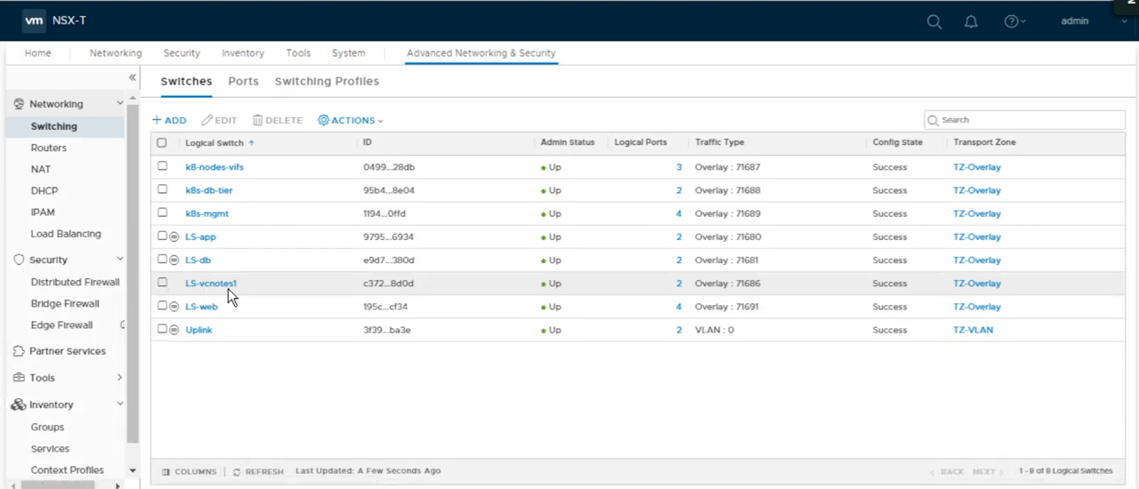
click(61, 154)
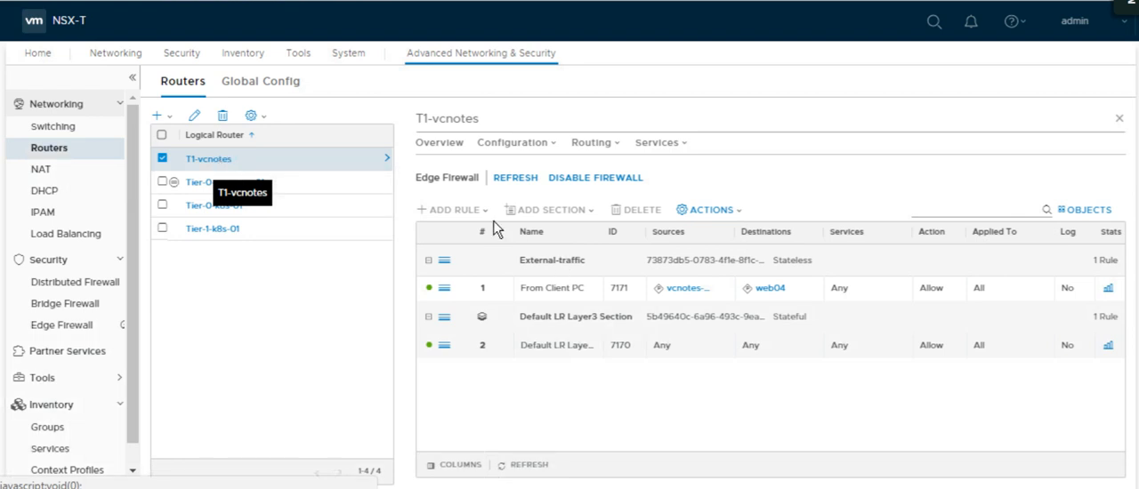
click(504, 147)
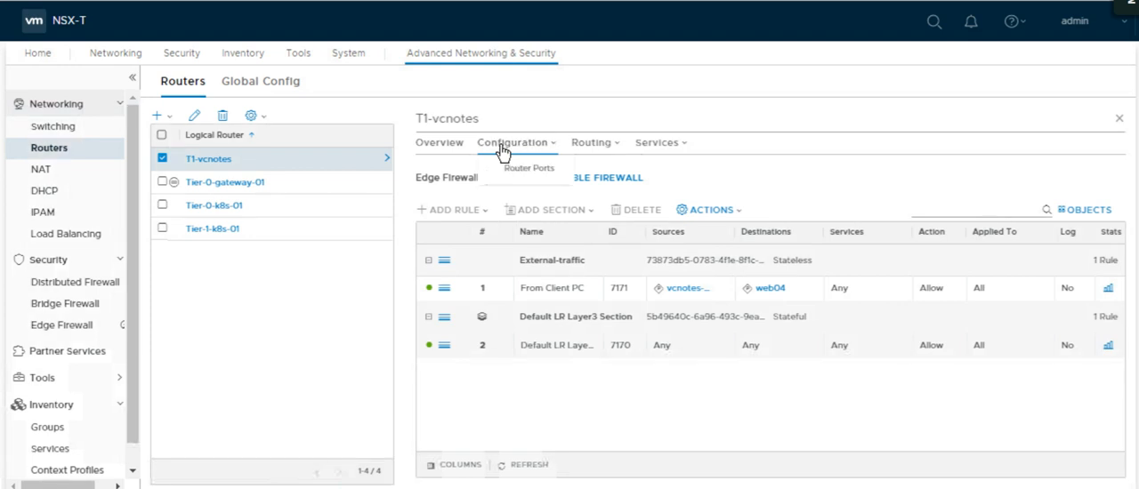
click(506, 167)
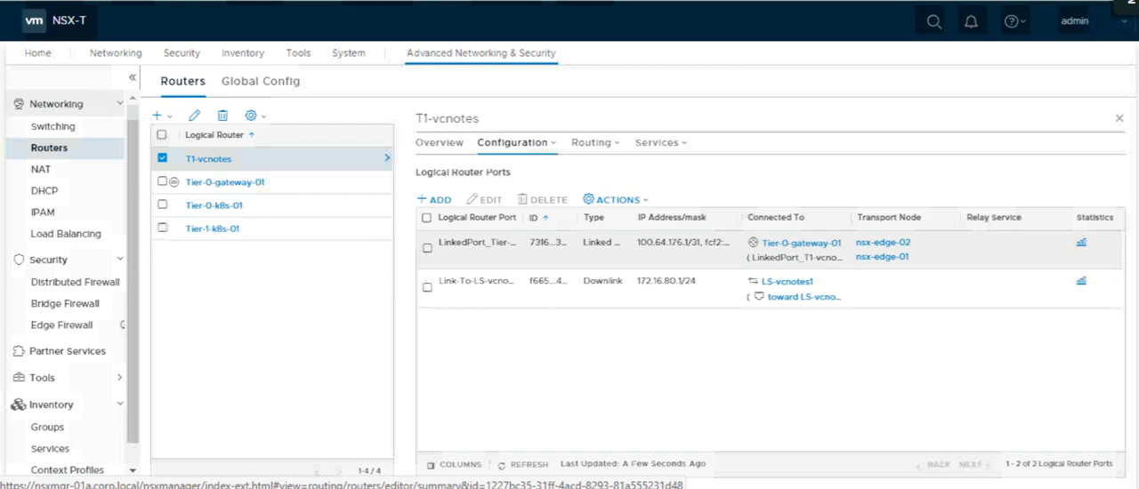
Switch to the Command Prompt and ping 172.16.80.2 again.
key(alt+Tab)
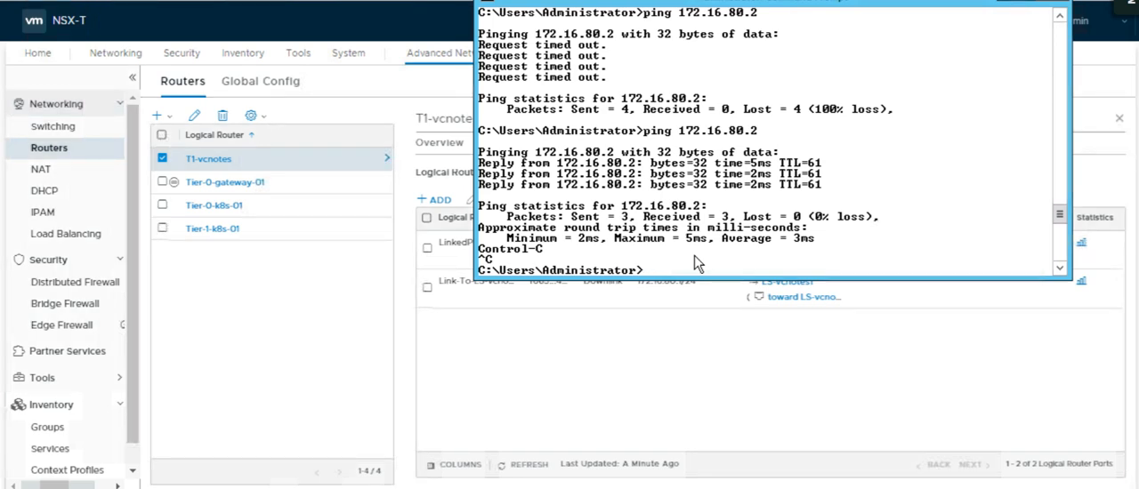
key(Up)
key(Return)
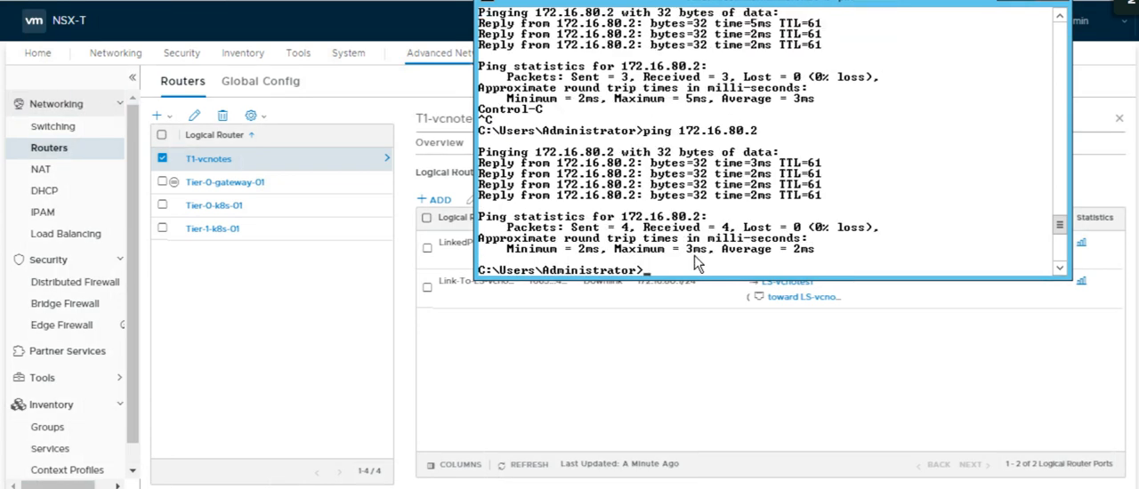
Display the client PC's IP configuration with ipconfig and return to NSX-T.
text(ipconfig)
key(Return)
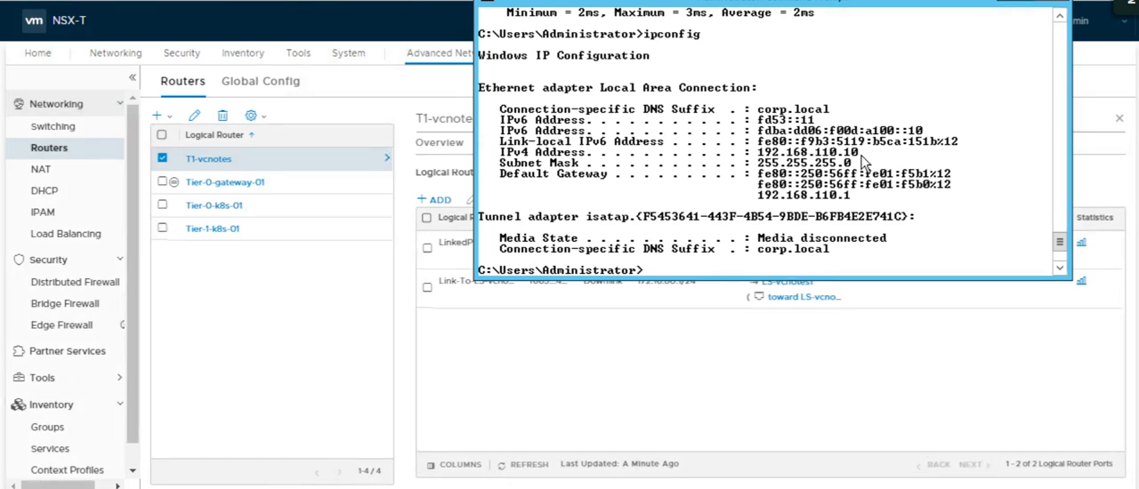
click(746, 378)
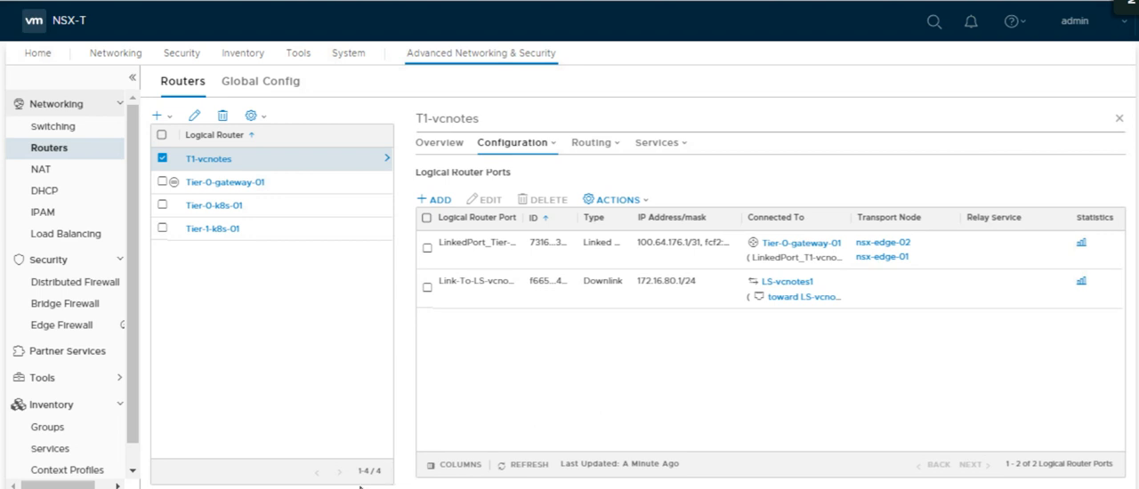
Switch to PuTTY, dismiss the connection error, duplicate the SSH session to 172.16.80.2, and return to NSX-T.
click(539, 487)
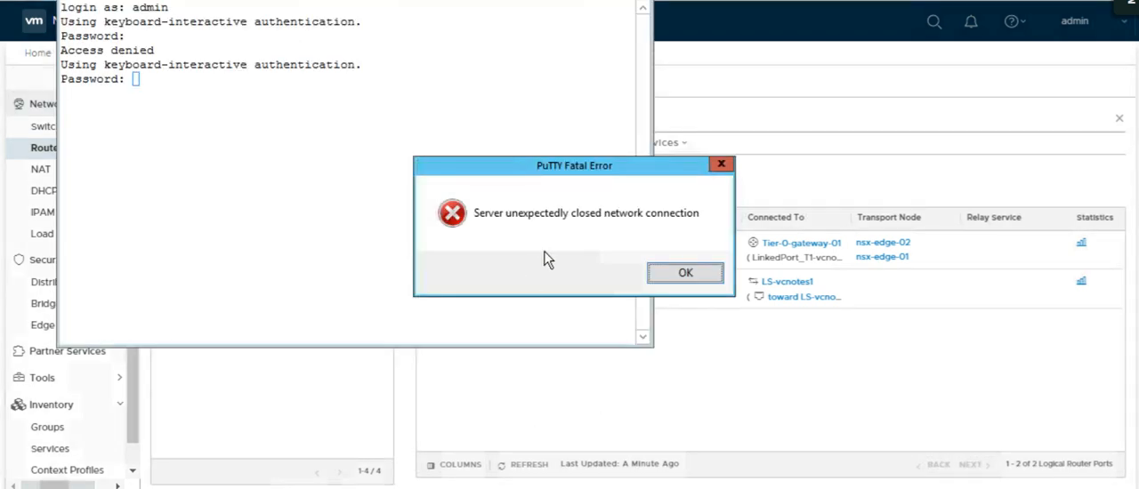
click(685, 275)
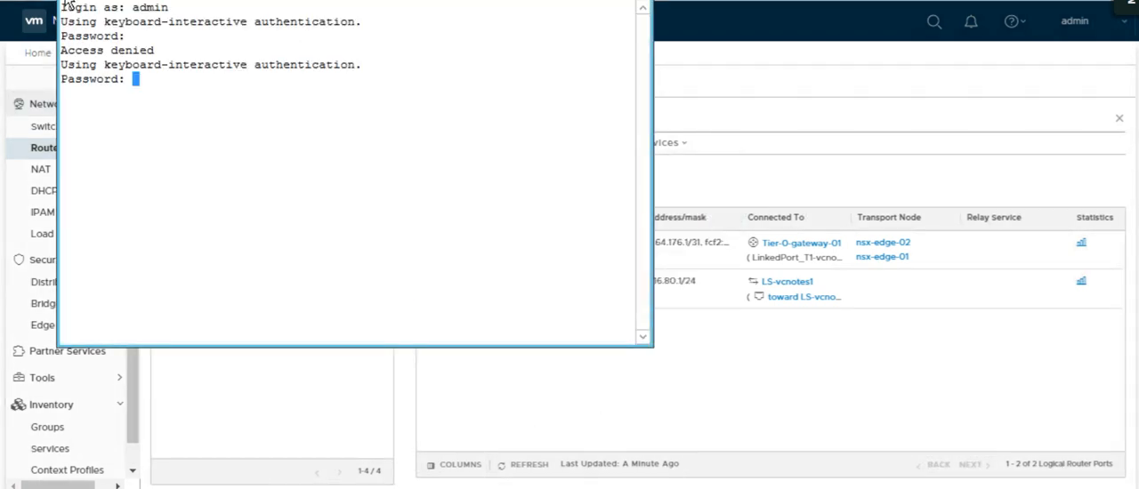
click(64, 4)
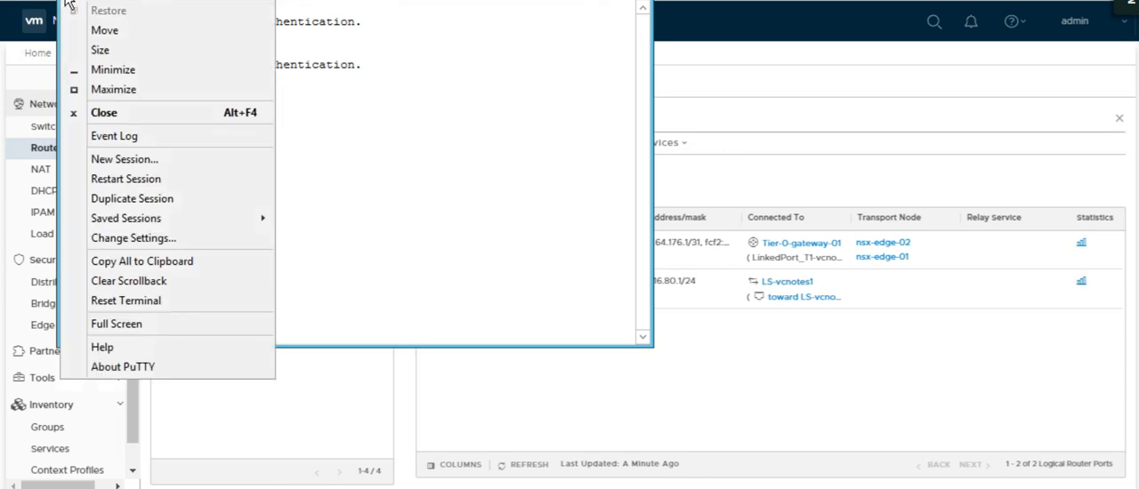
click(104, 199)
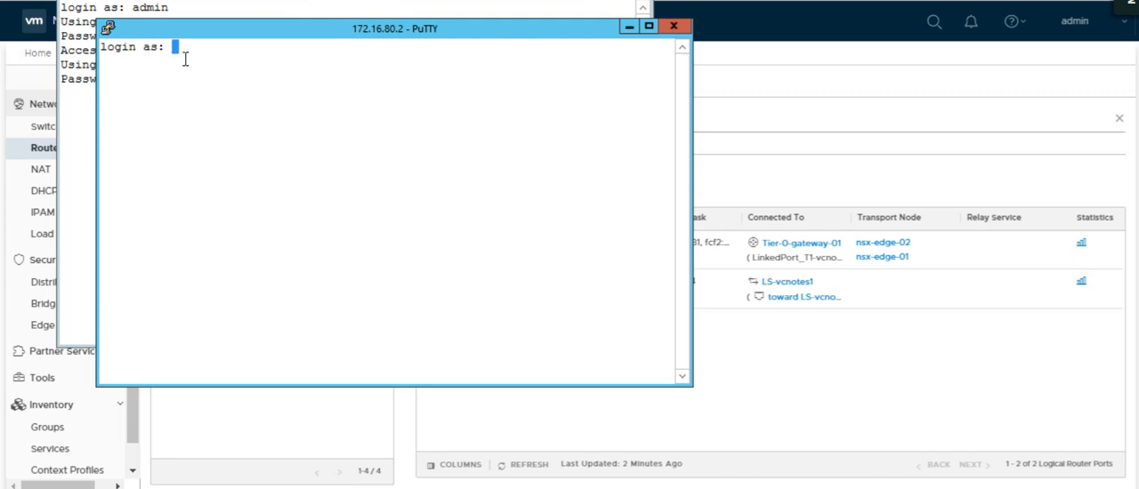
click(786, 85)
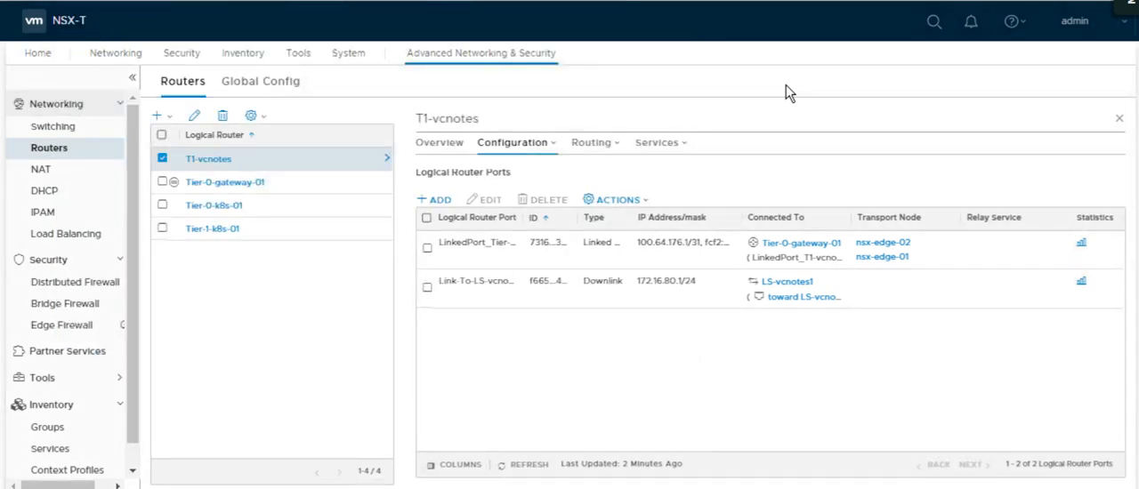
Look at the Distributed Firewall and Bridge Firewall pages and the hint on accessing the Edge Firewall.
click(50, 285)
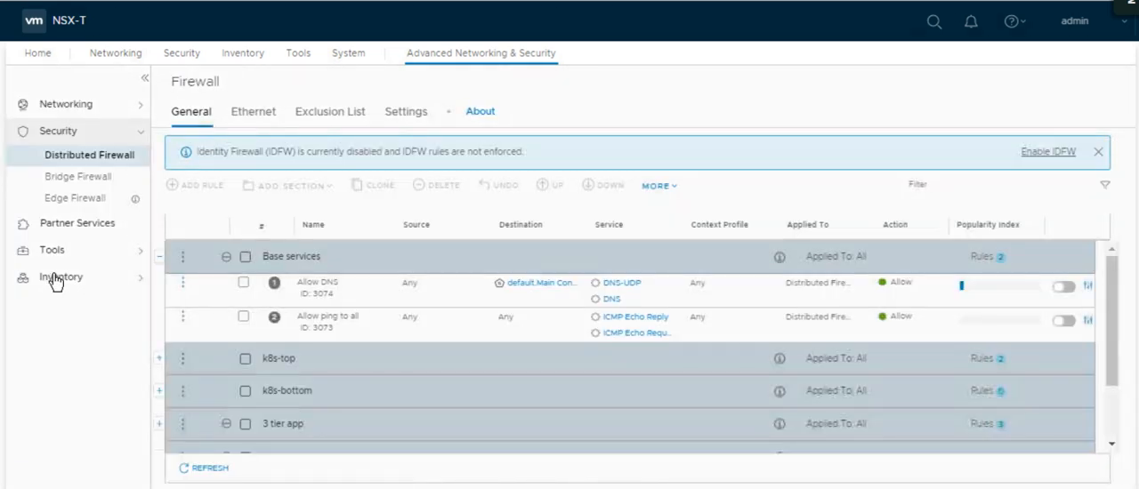
click(78, 182)
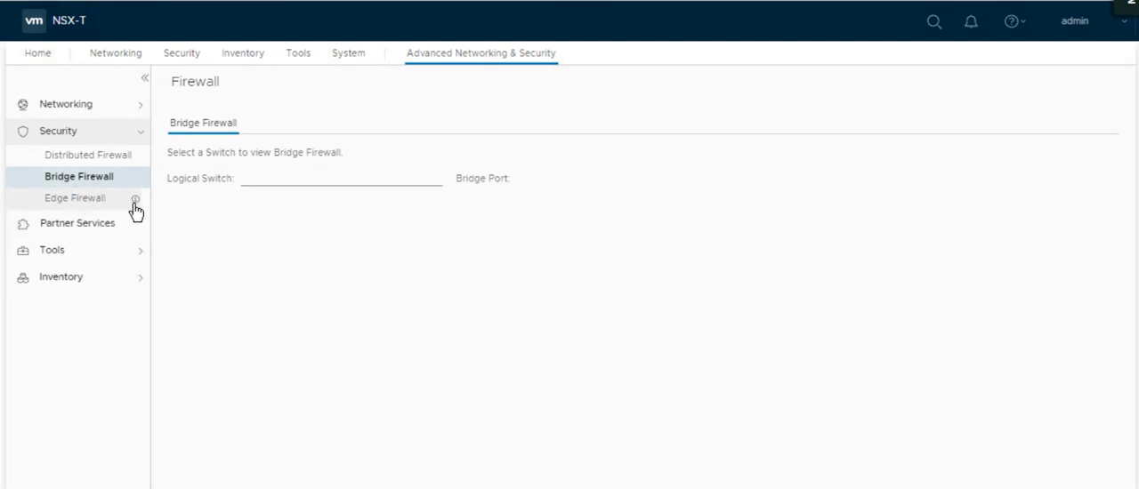
mouse_move(137, 203)
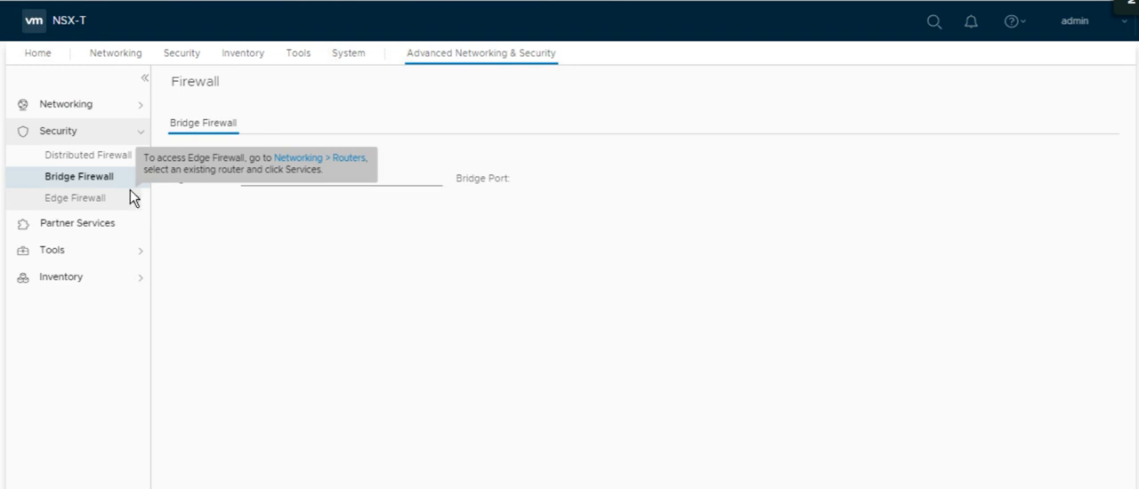
Open the Edge Firewall rules of router T1-vcnotes and look at the options for the External-traffic section.
click(139, 106)
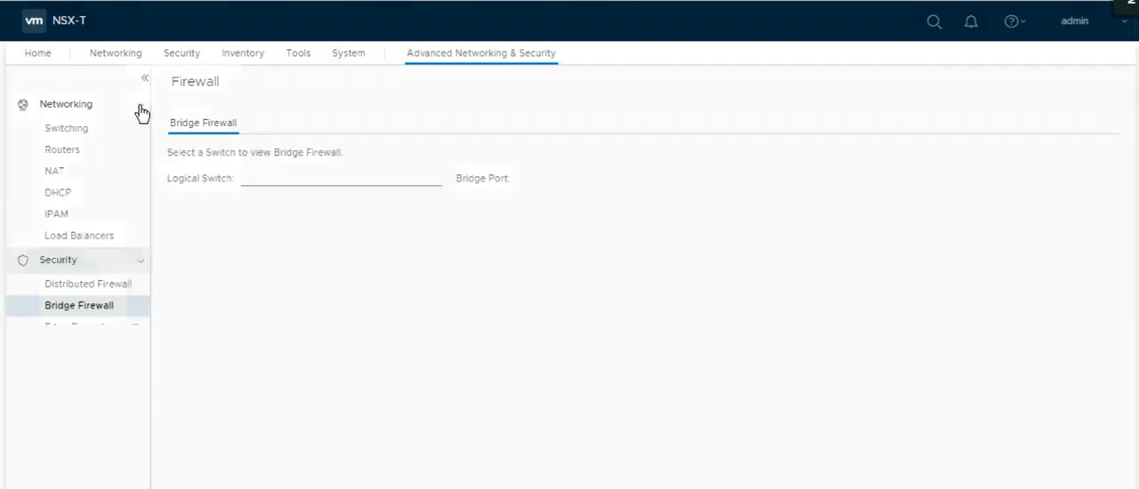
click(75, 151)
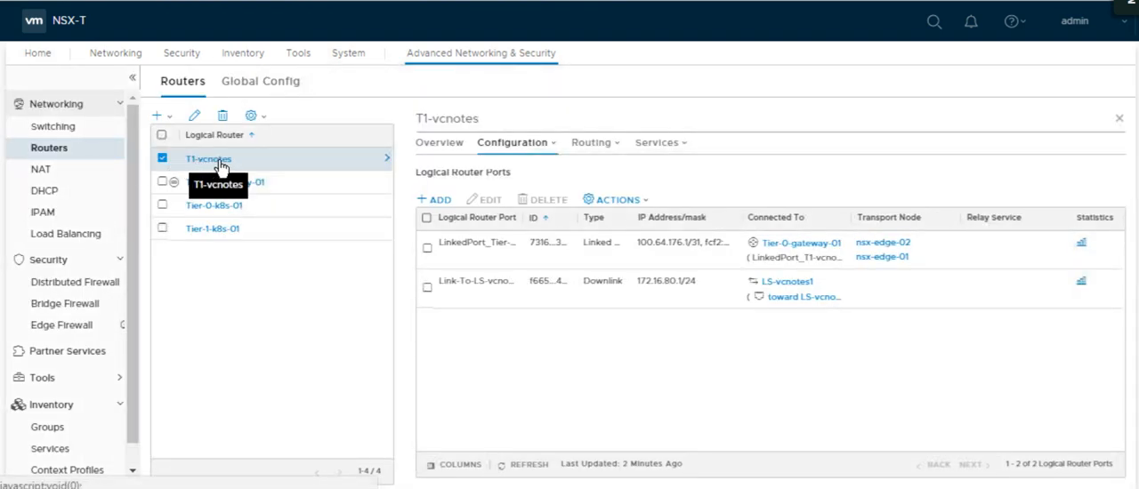
click(660, 151)
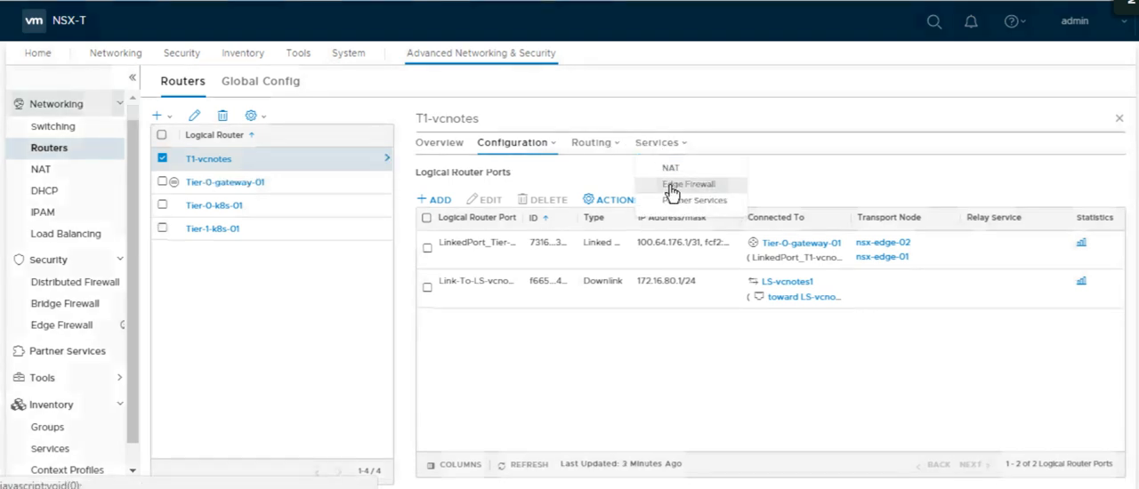
click(670, 185)
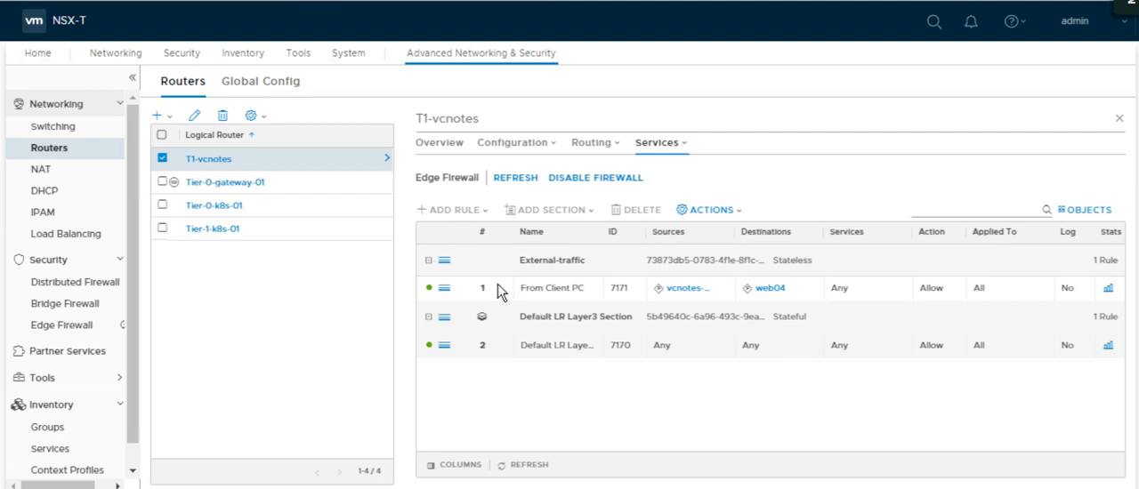
click(456, 264)
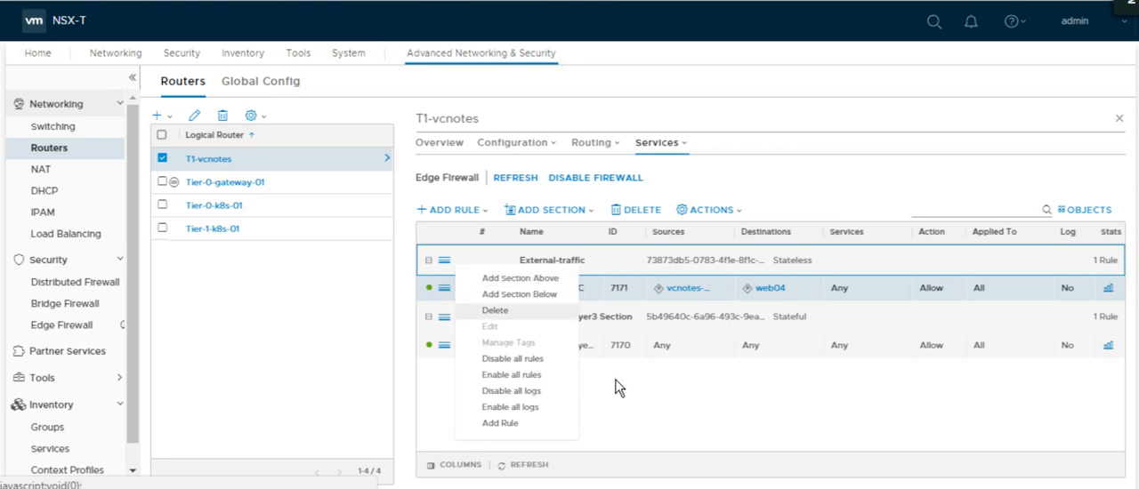
click(477, 312)
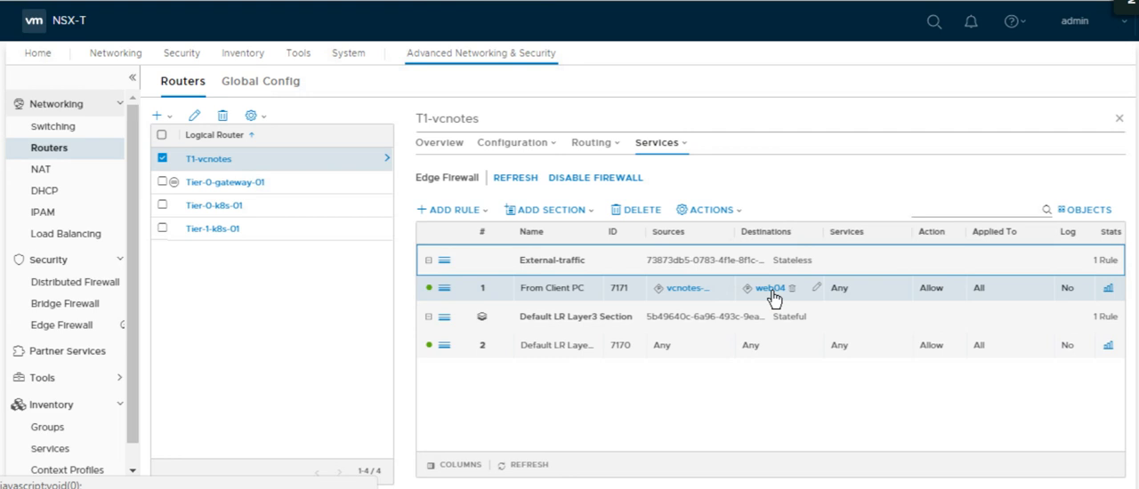
Examine the logical switches offered as destinations for the From Client PC rule, then cancel the edit.
click(816, 288)
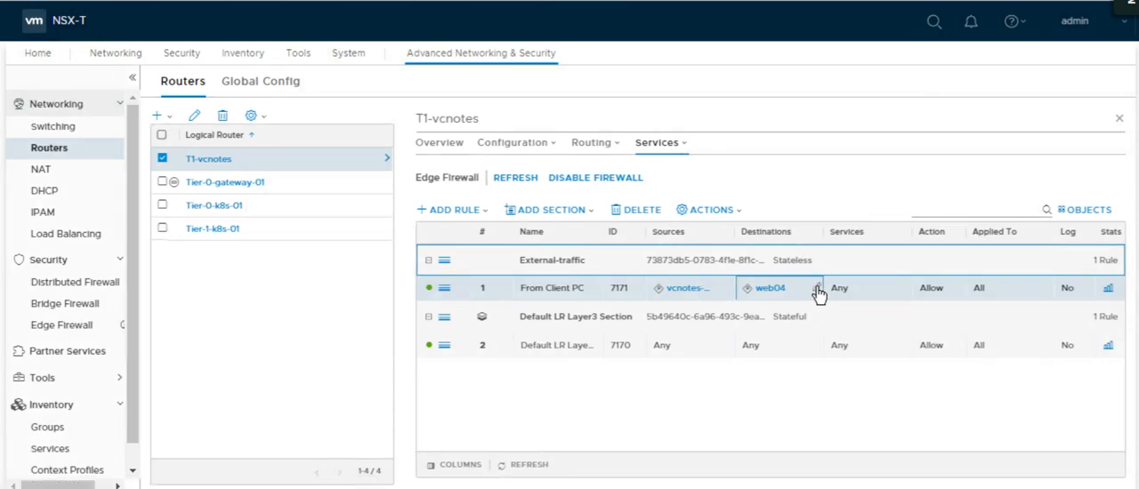
click(816, 288)
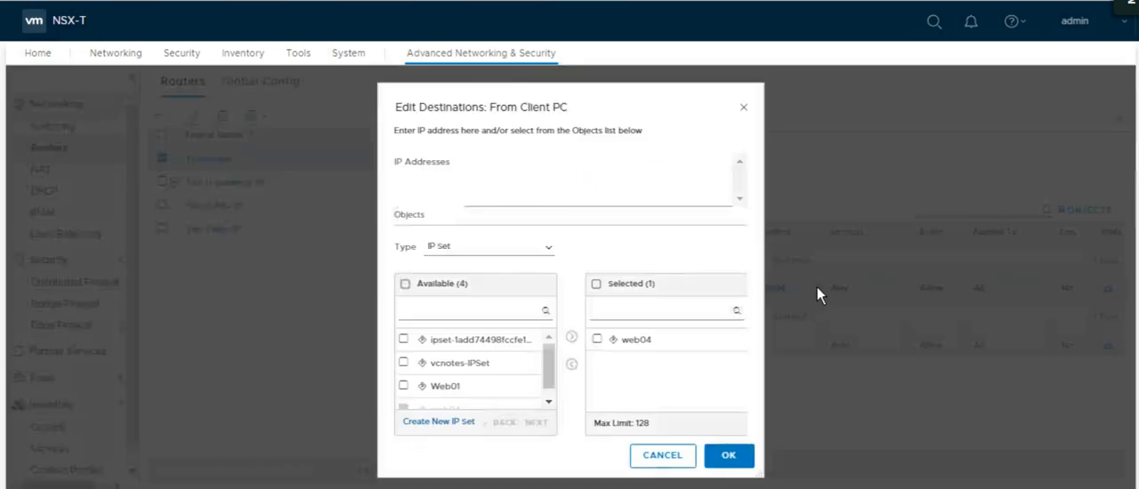
click(549, 252)
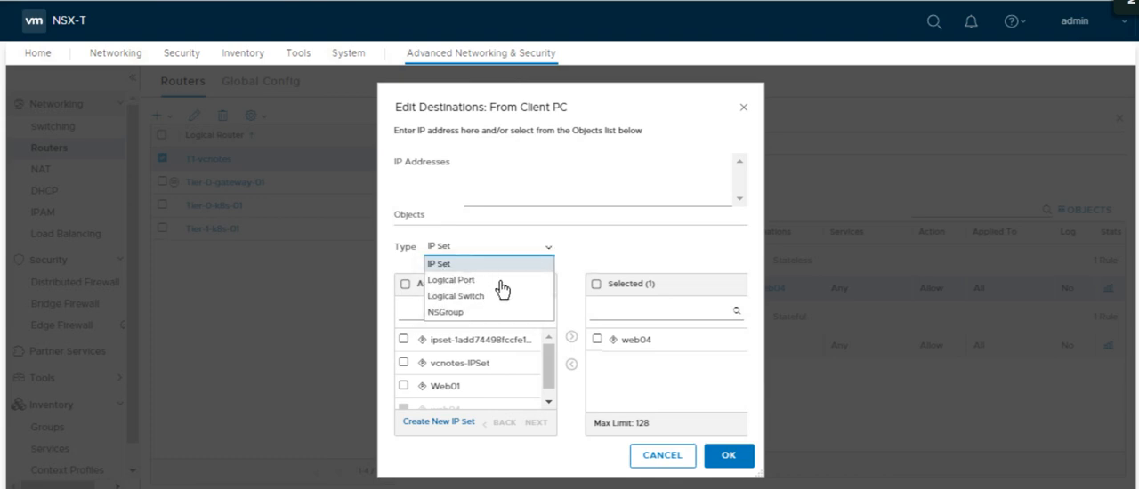
click(478, 297)
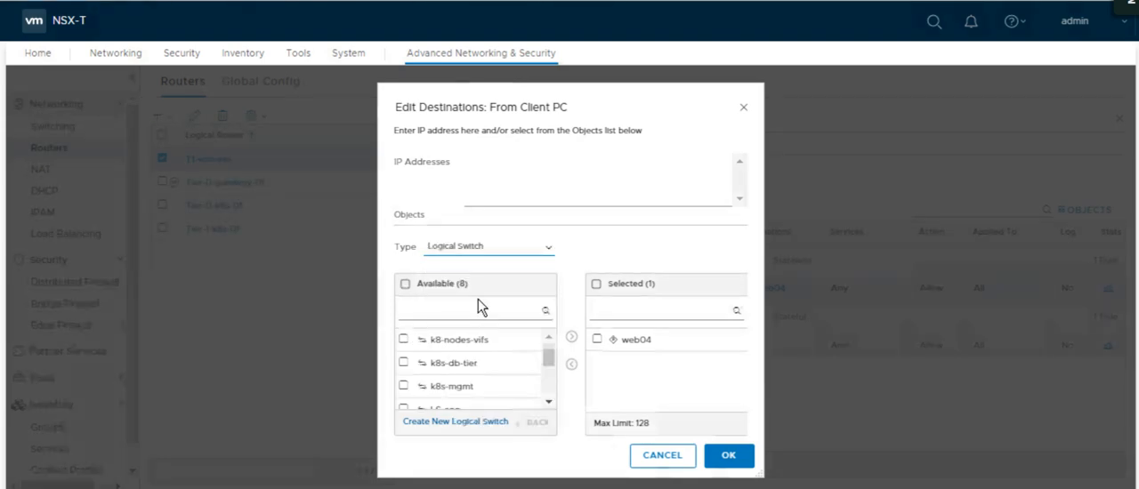
click(548, 404)
click(548, 404)
click(548, 404)
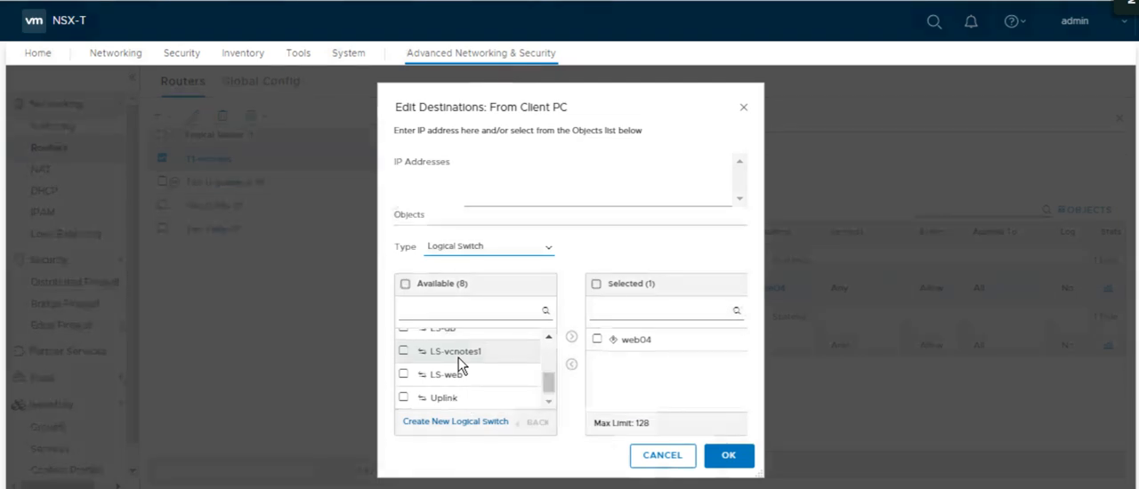
click(660, 457)
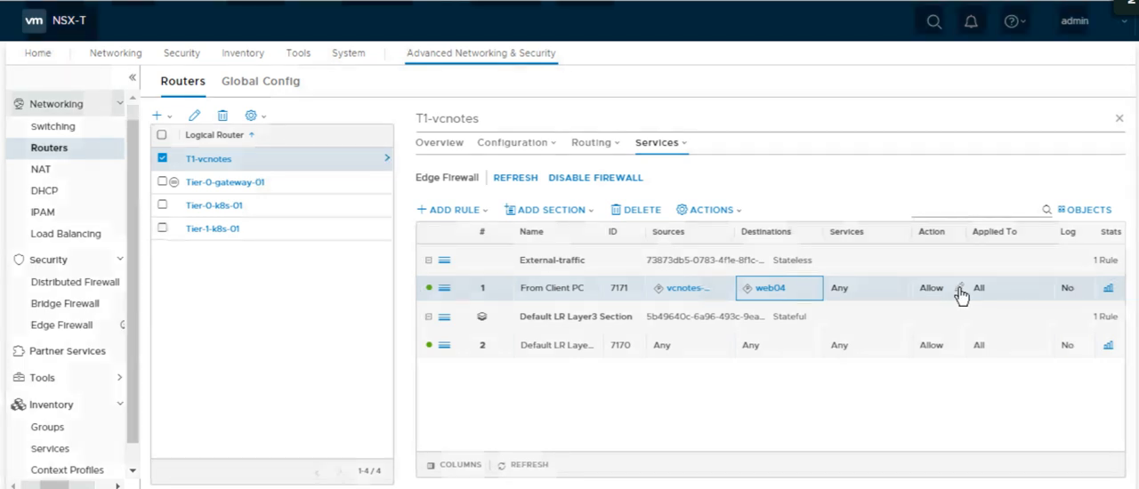
Set the From Client PC rule's action to Drop and check which interfaces its Applied To setting offers.
click(960, 289)
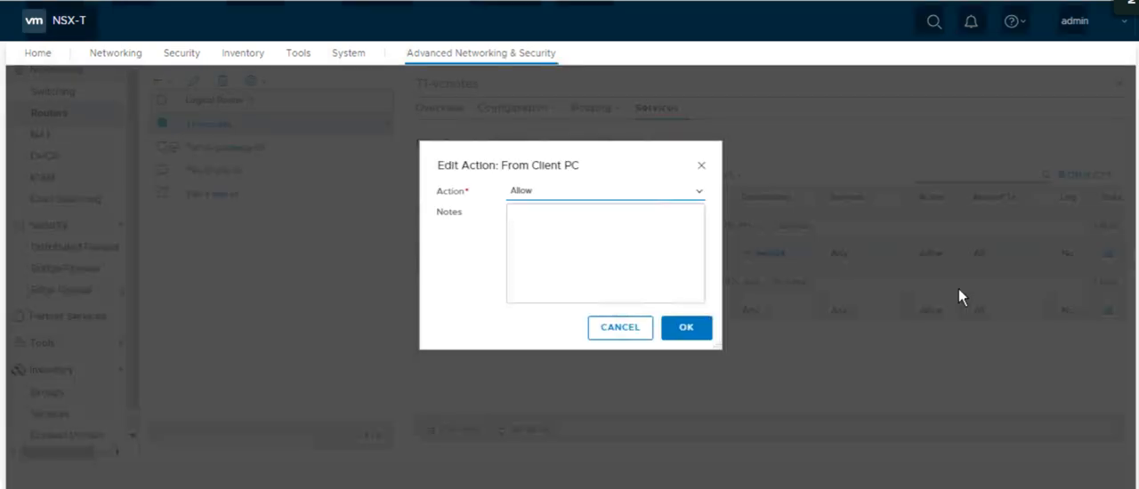
click(701, 192)
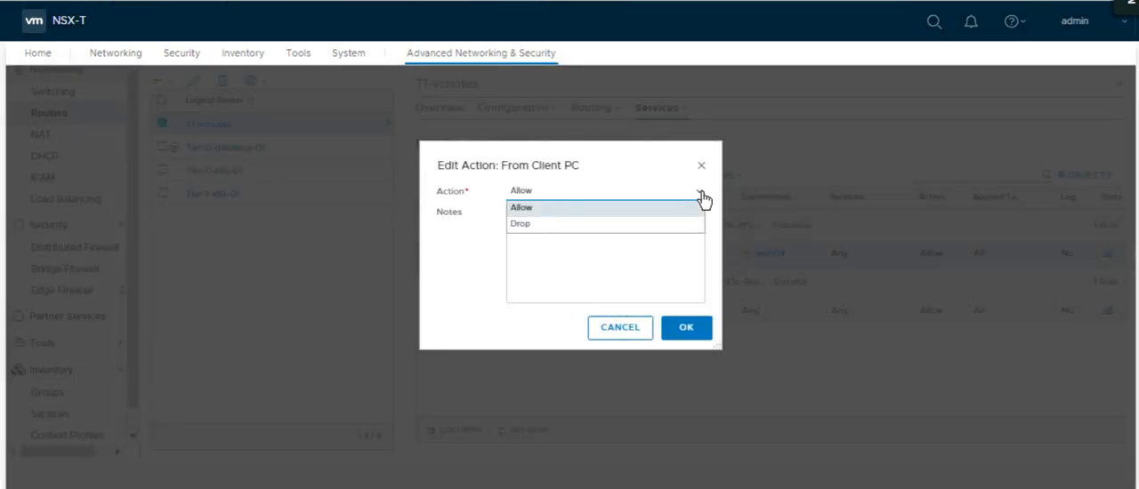
click(533, 225)
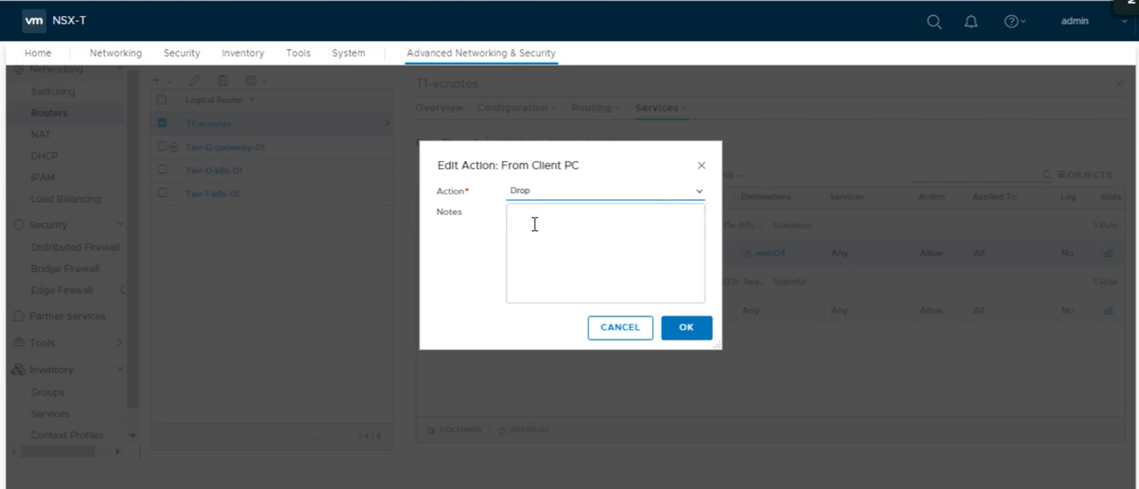
click(684, 327)
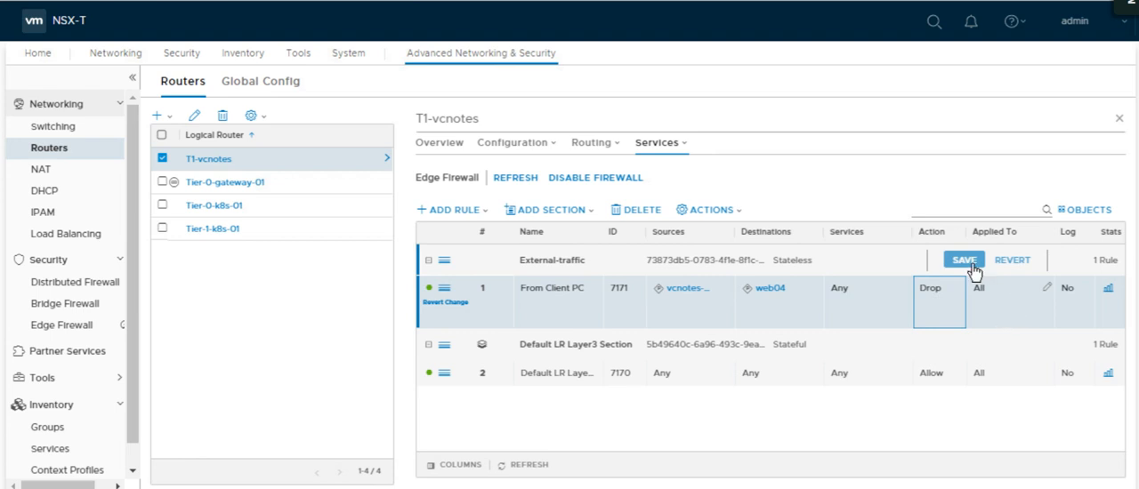
click(1047, 289)
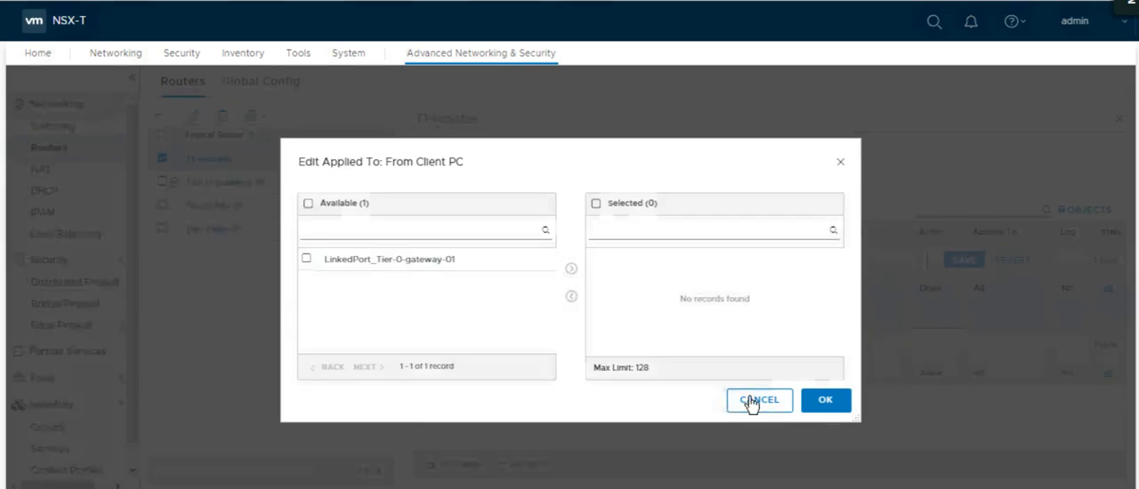
click(789, 391)
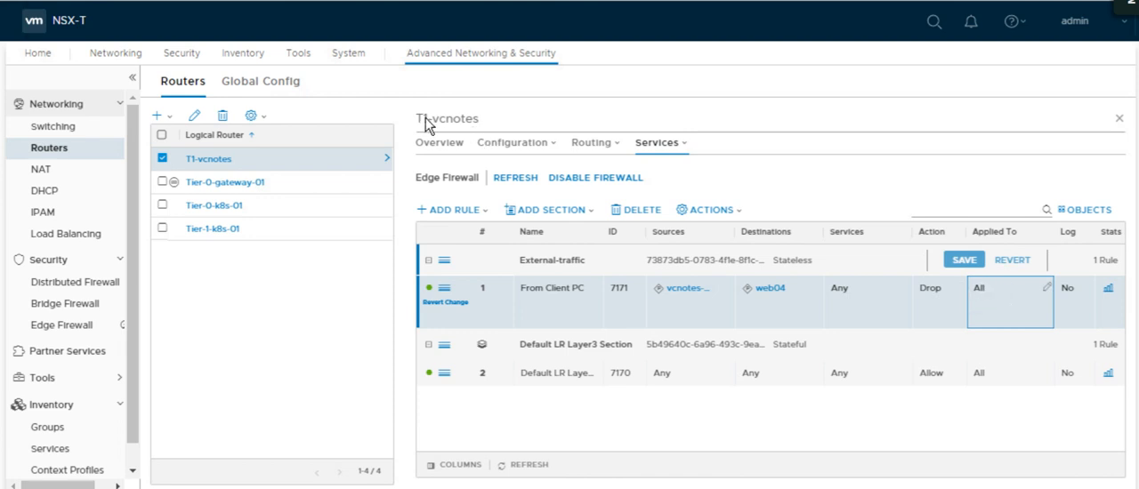
Save the External-traffic section with its changed rule.
click(961, 261)
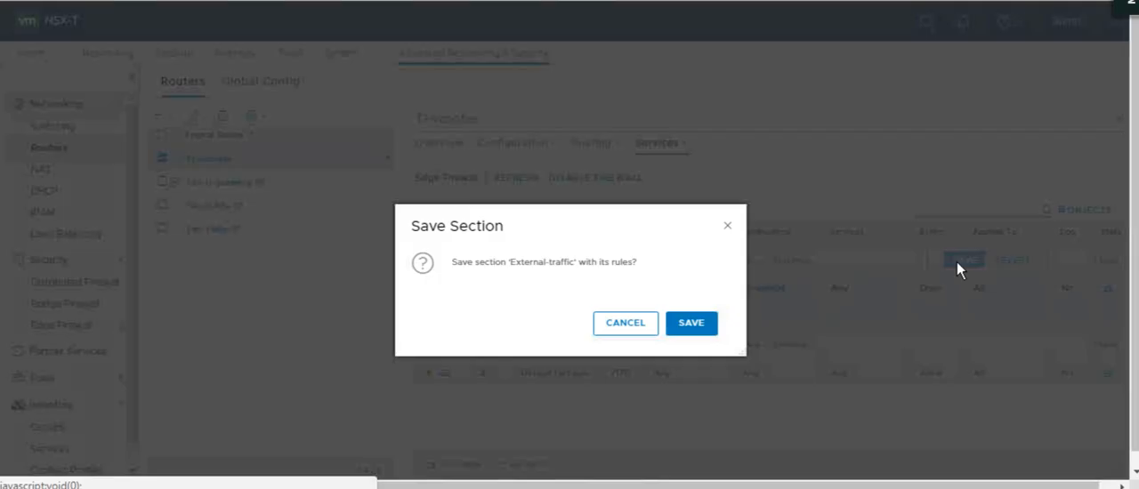
click(697, 327)
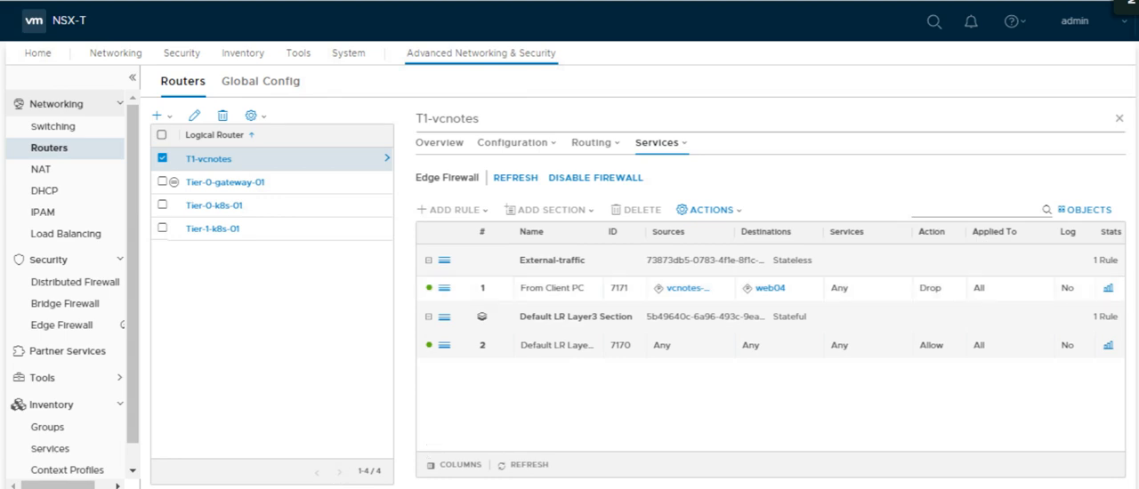
Switch to the Command Prompt and ping 172.16.80.2 to test access under the Drop rule.
click(283, 488)
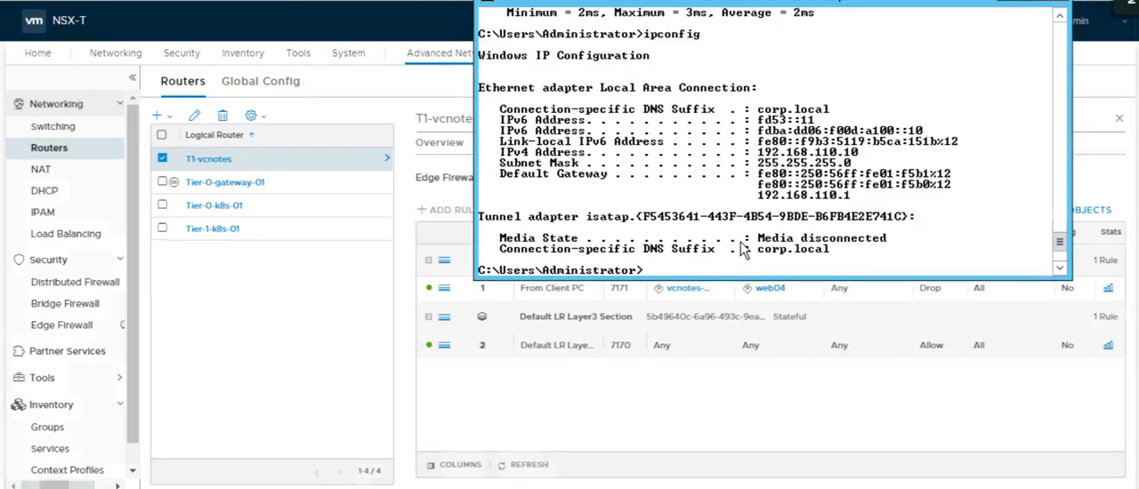
key(Up)
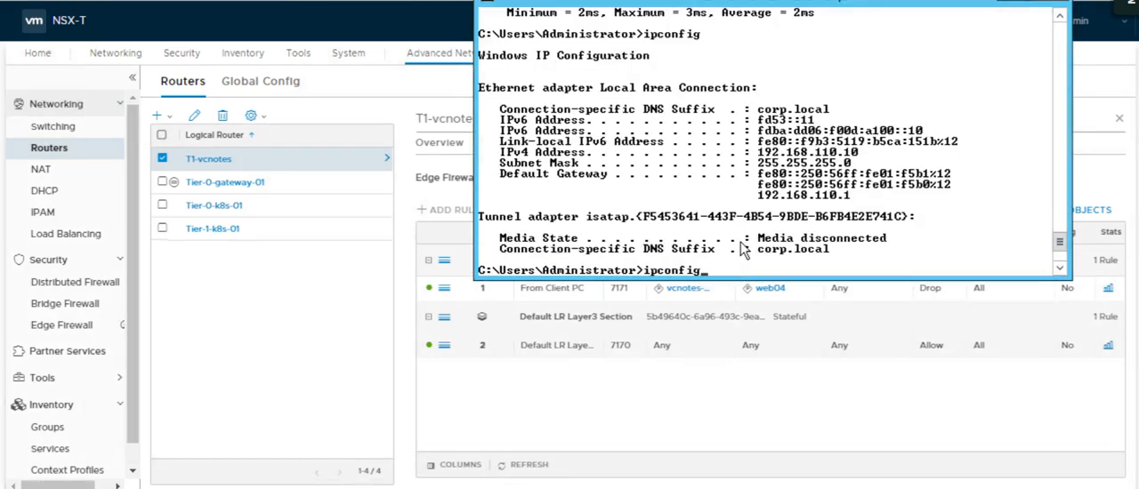
key(Up)
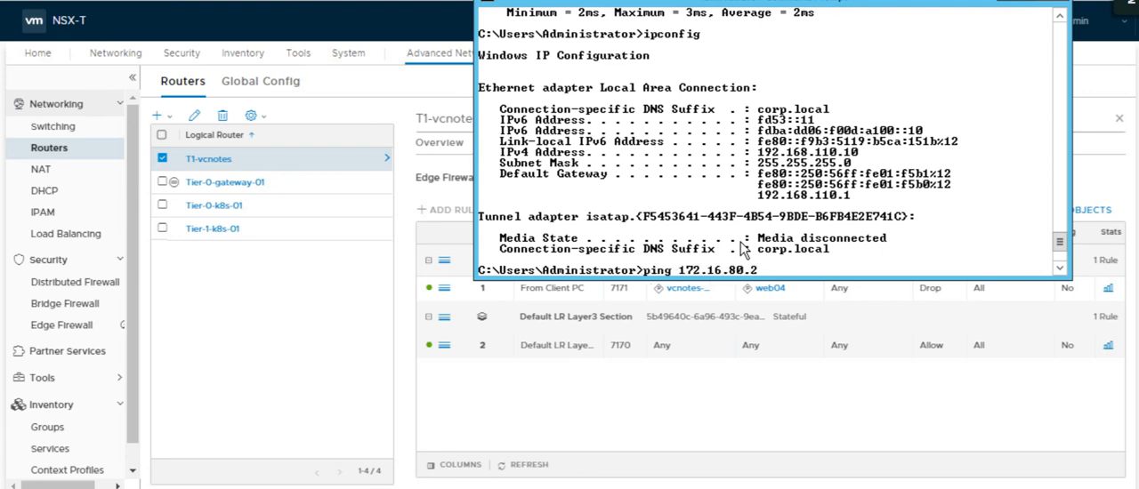
key(Return)
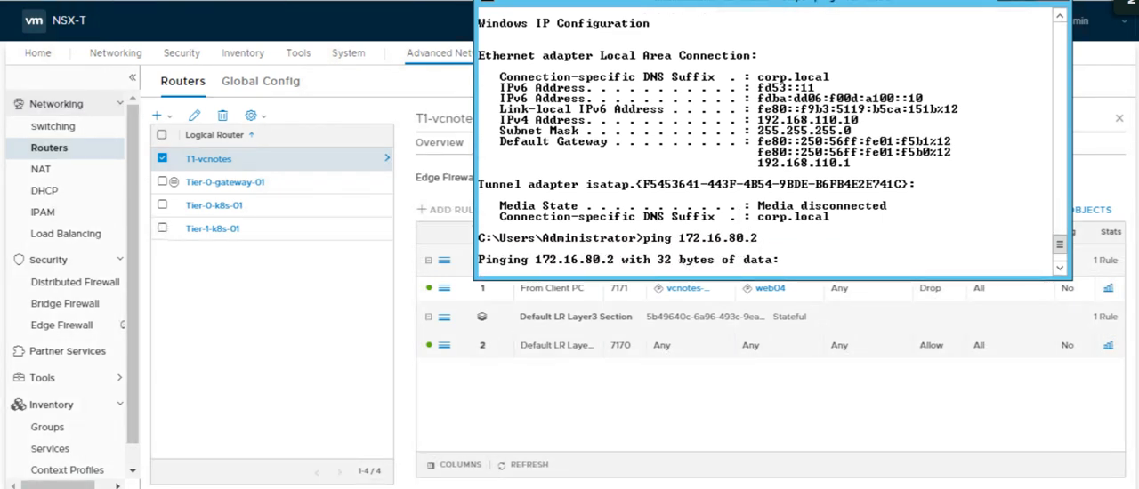
click(542, 422)
Switch to the inactive PuTTY window, restart its session to 172.16.80.2 and open a duplicate session.
click(319, 488)
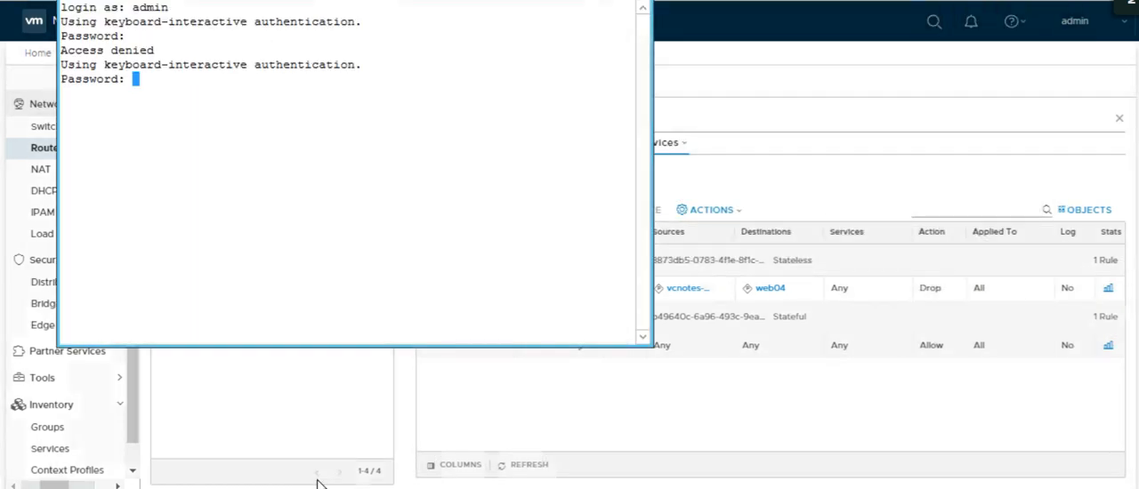
click(70, 0)
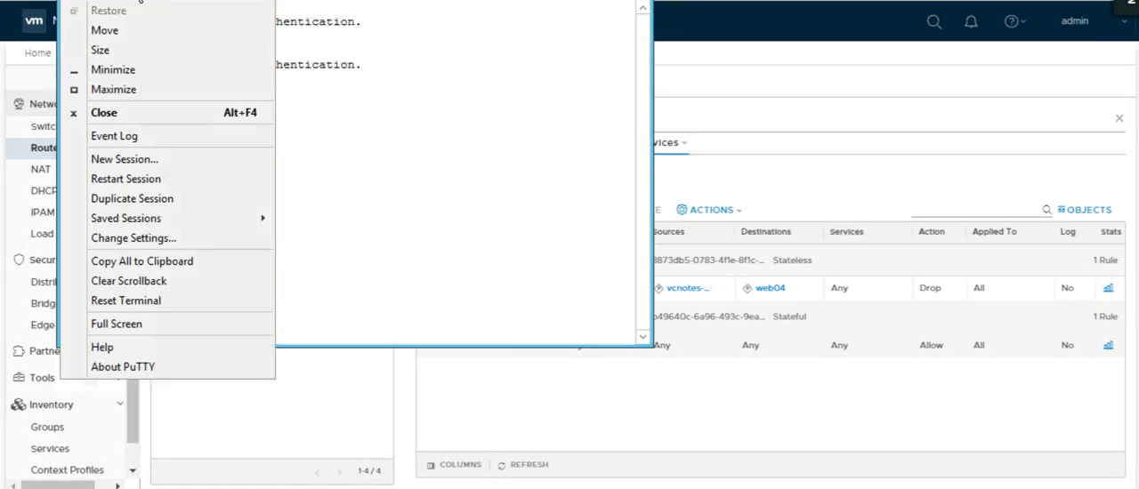
click(138, 0)
drag(135, 0, 131, 30)
click(67, 29)
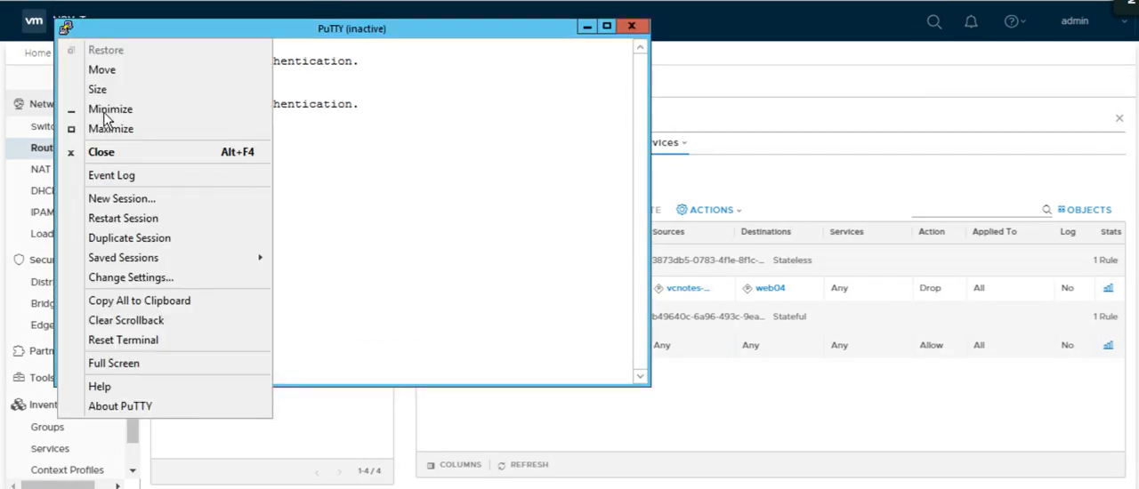
click(111, 218)
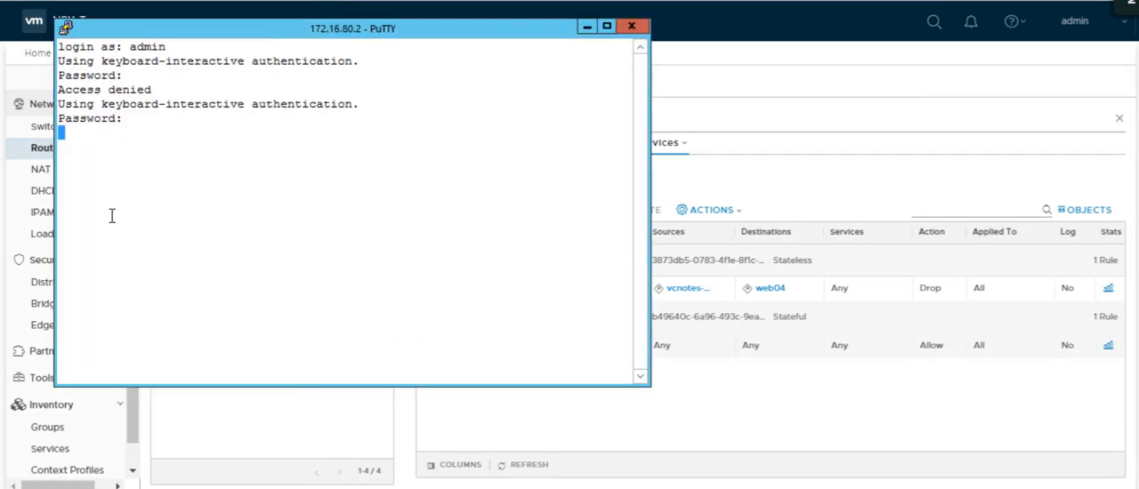
click(65, 29)
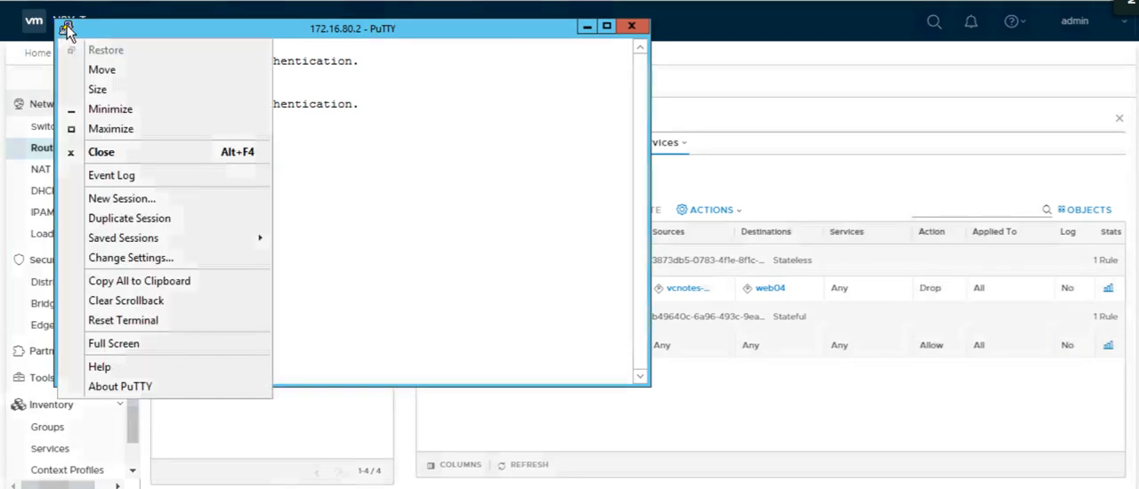
click(122, 219)
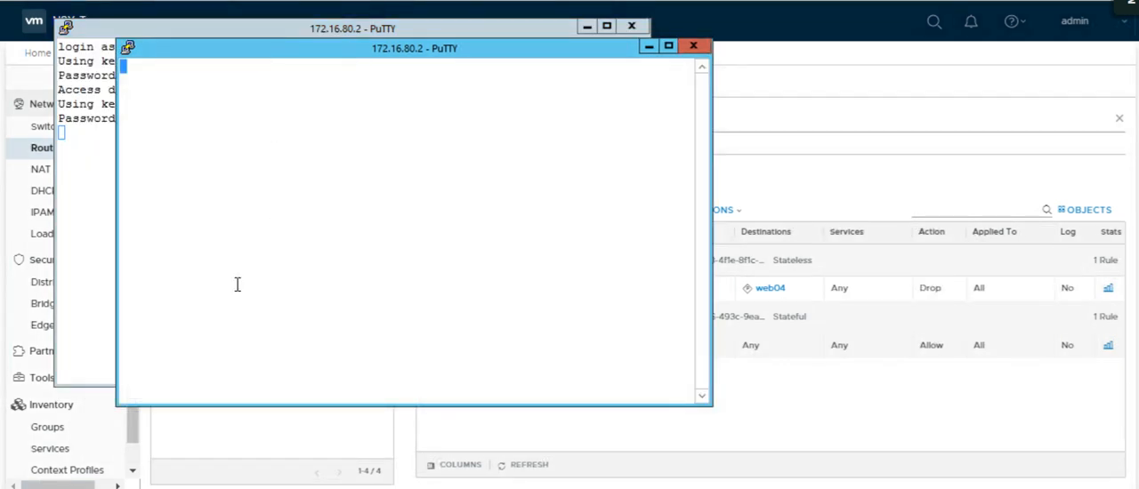
Start a continuous ping to 172.16.80.2 in the Command Prompt using the -t option.
click(83, 488)
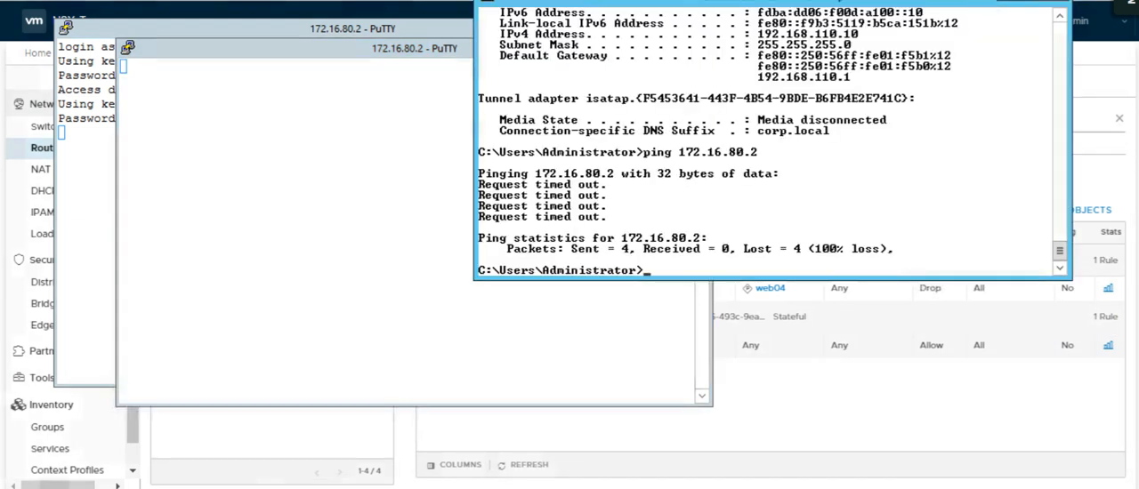
key(Up)
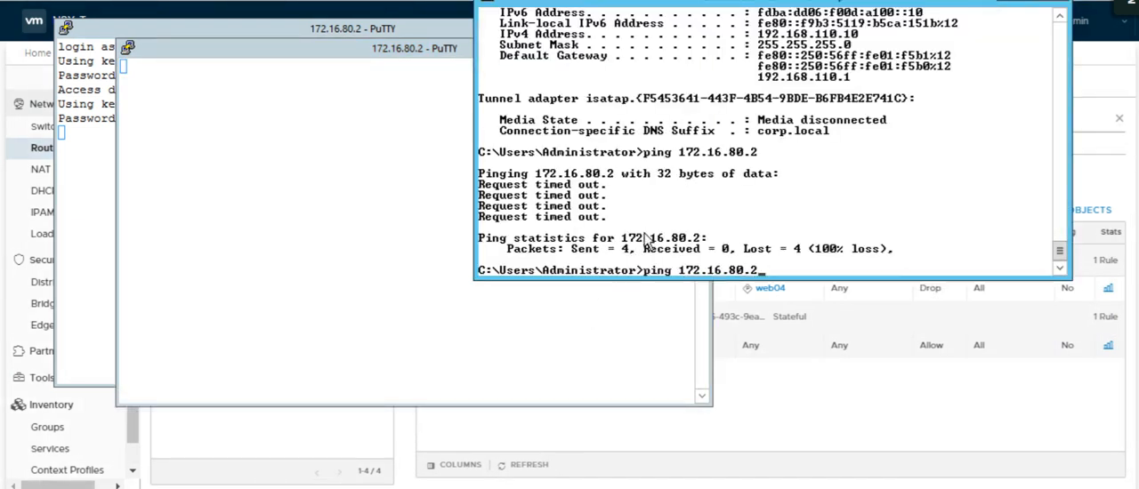
text(-t)
key(Return)
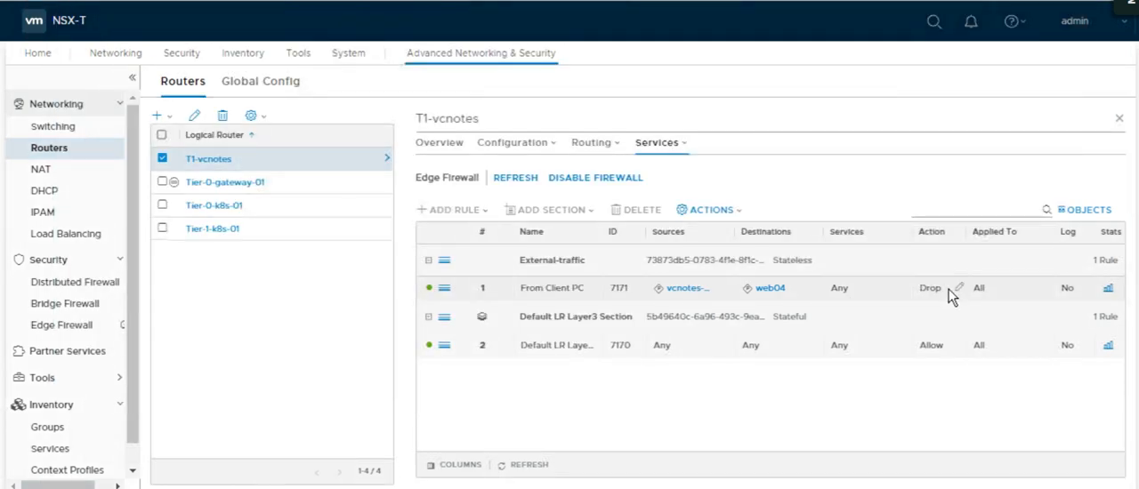
Set the From Client PC rule's action to Allow and save the External-traffic section.
click(958, 287)
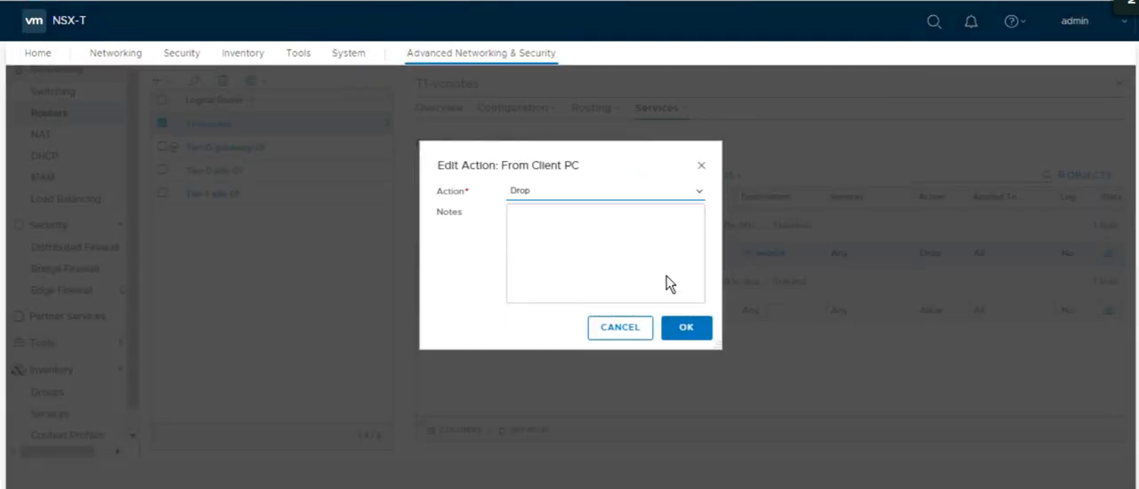
click(587, 192)
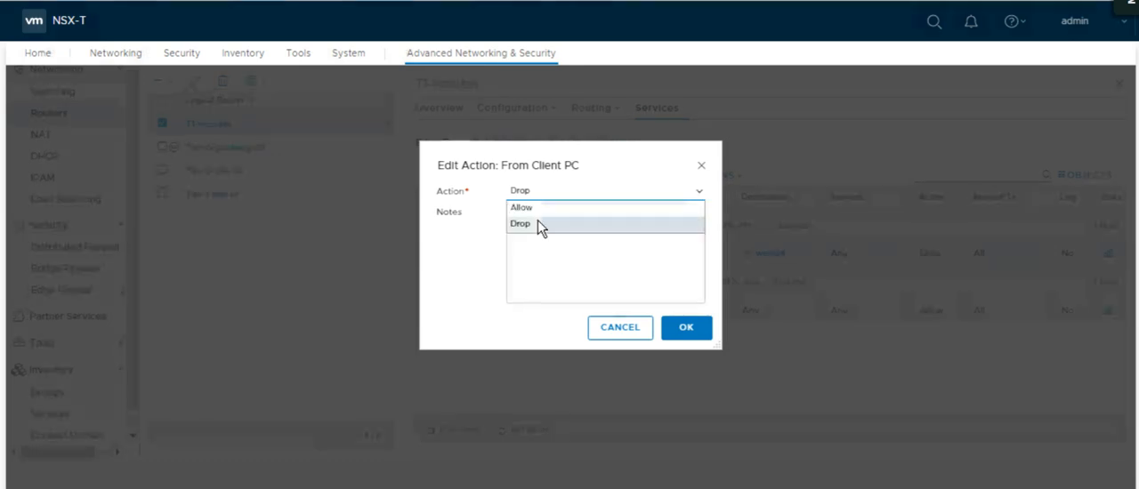
click(525, 208)
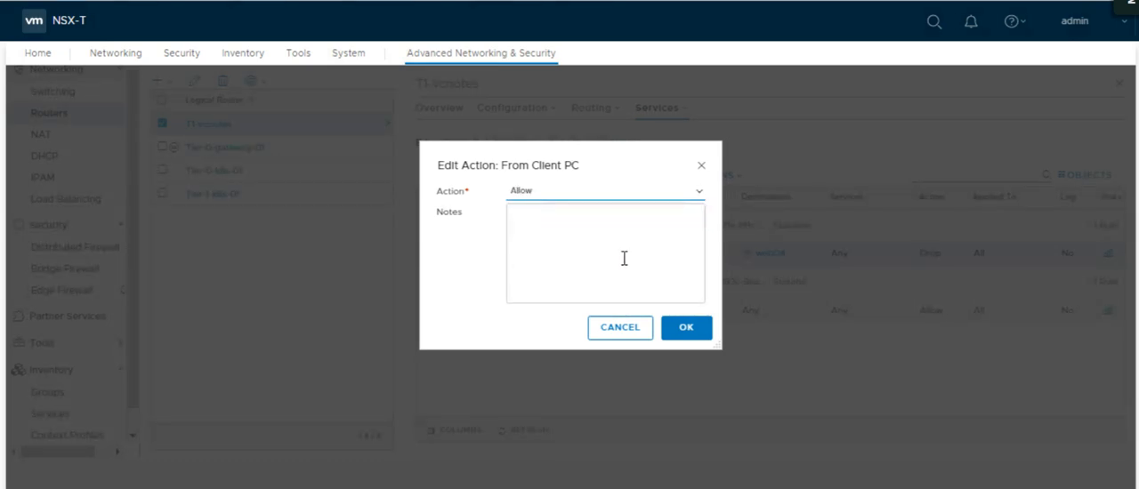
click(685, 326)
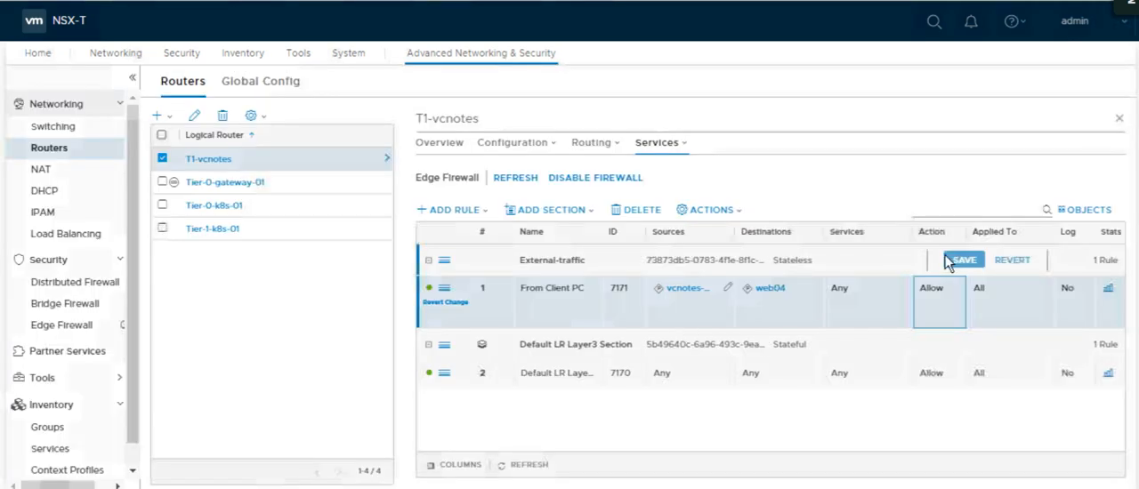
click(954, 259)
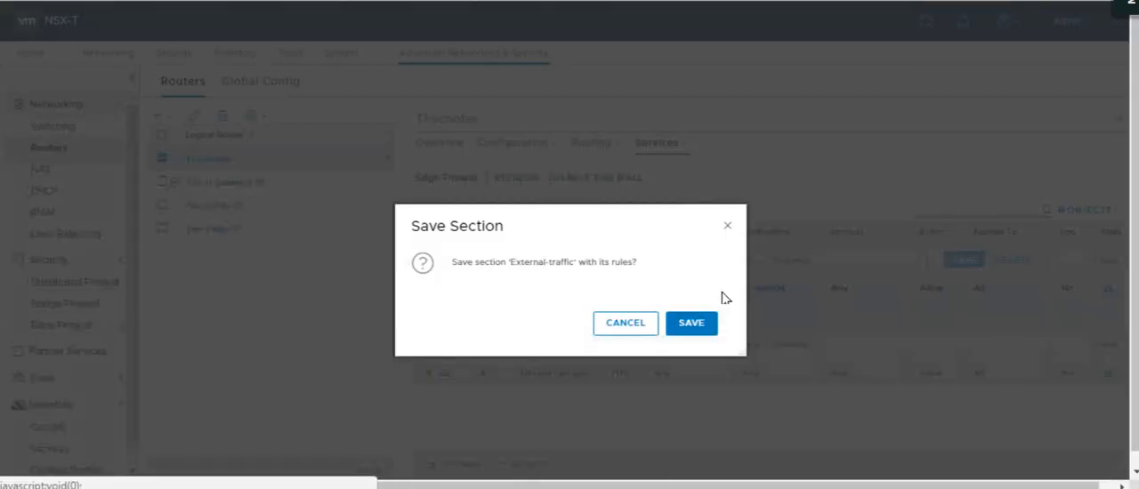
click(697, 324)
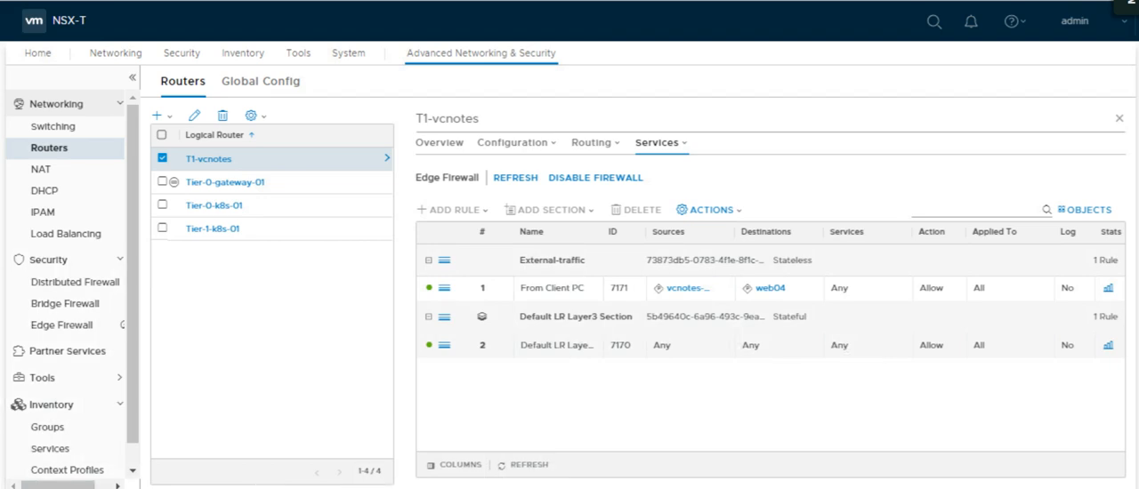
Check the continuous ping's output in the Command Prompt and return to the Edge Firewall page.
key(alt+Tab)
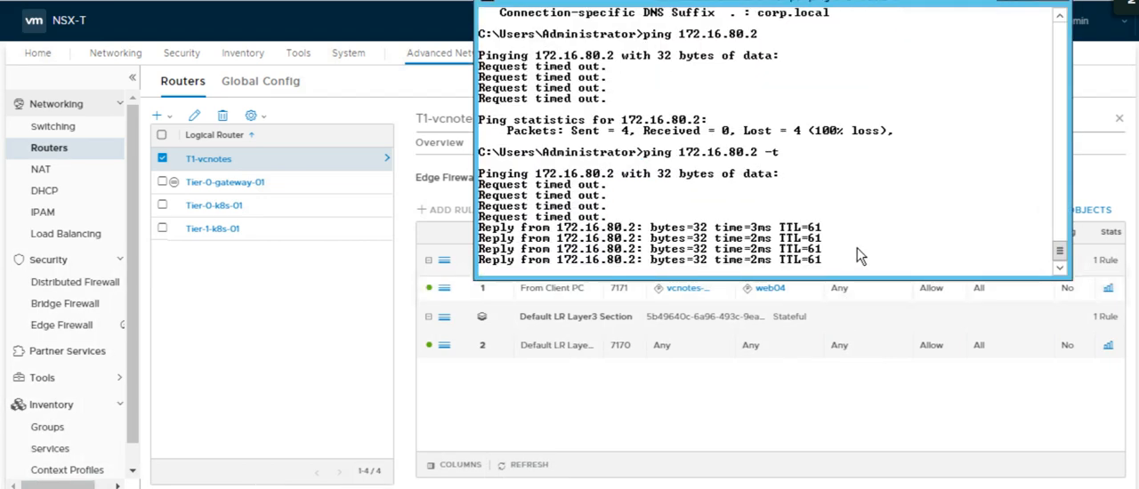
key(alt+Tab)
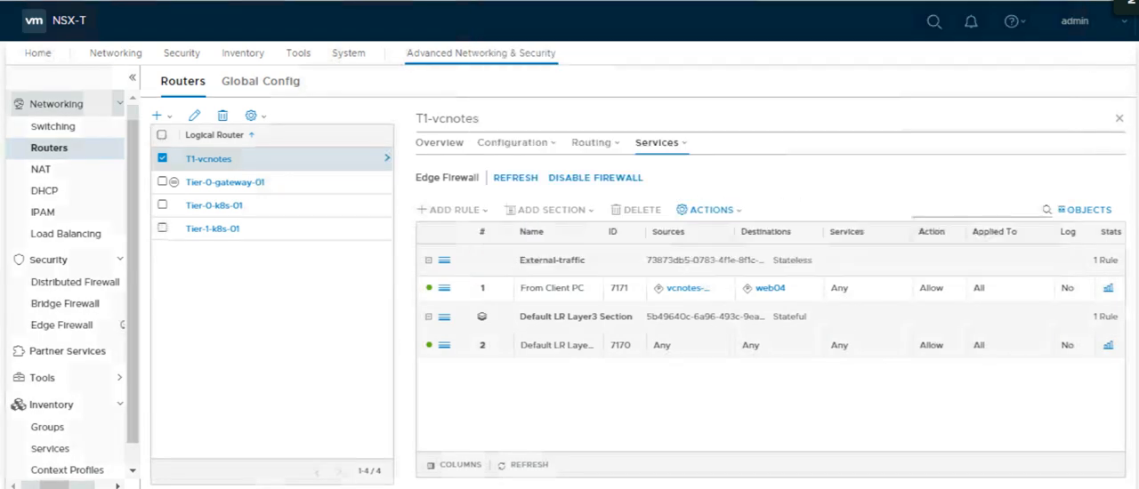
Dismiss the PuTTY connection error, open a duplicate session to 172.16.80.2 and return to the Edge Firewall page.
key(alt+Tab)
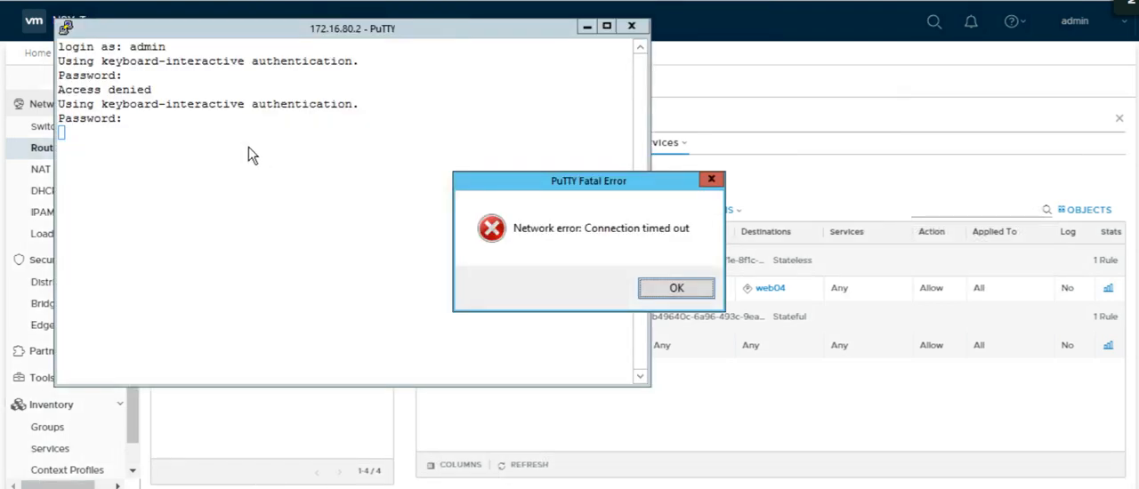
click(680, 295)
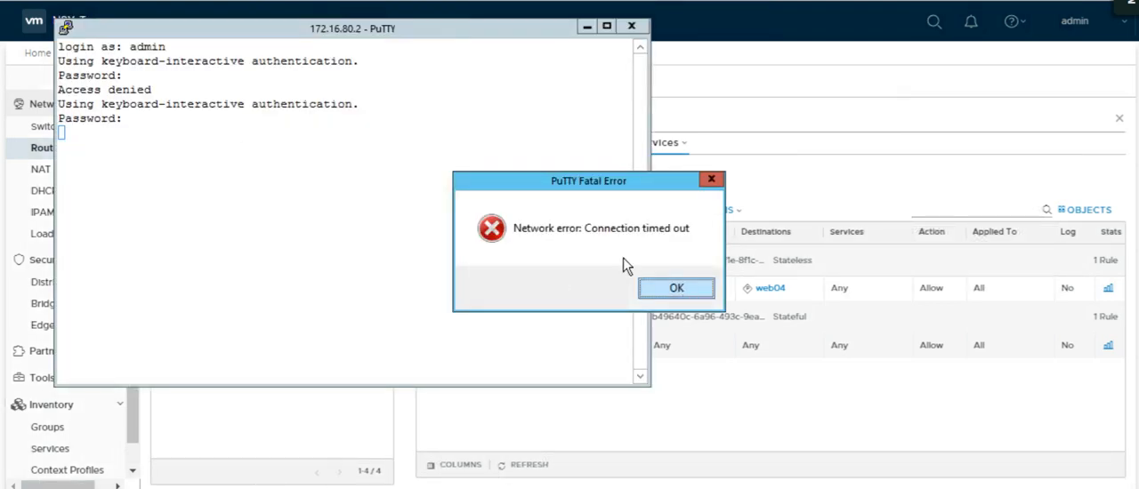
click(66, 30)
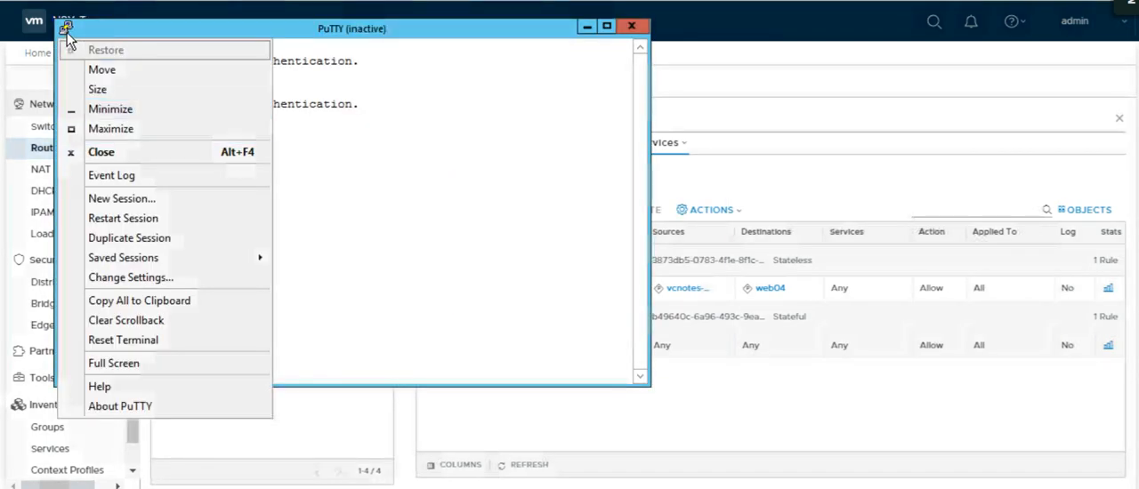
click(66, 30)
click(66, 30)
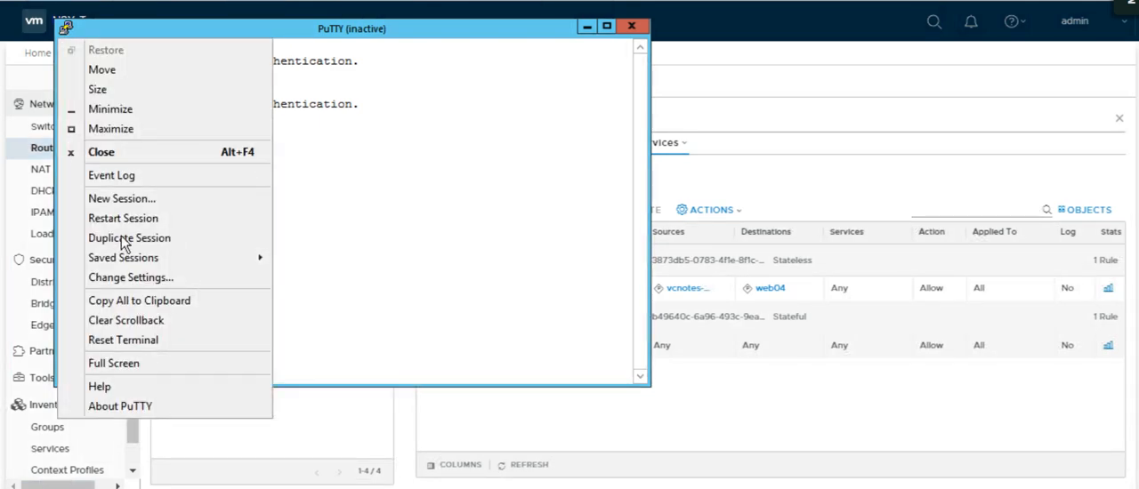
click(129, 239)
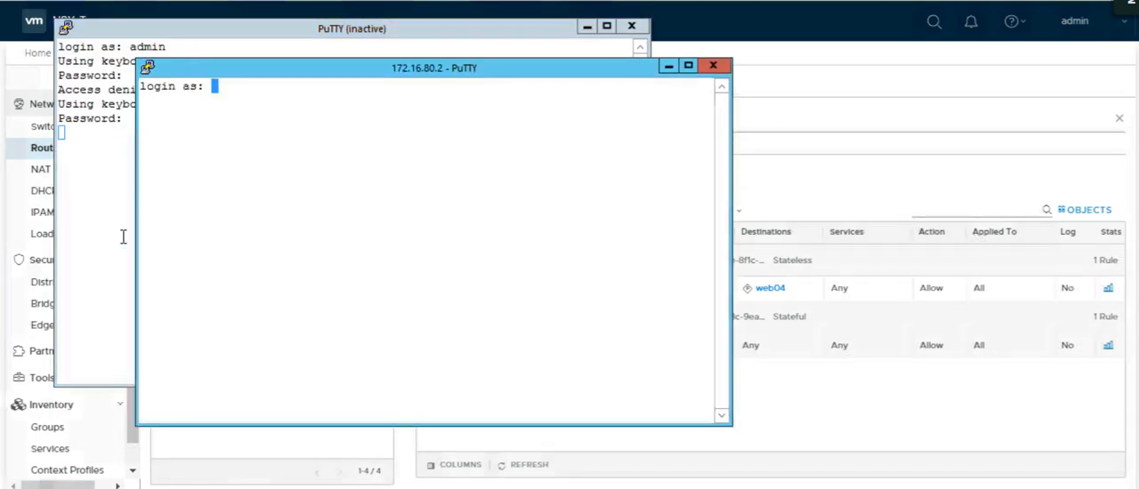
click(811, 106)
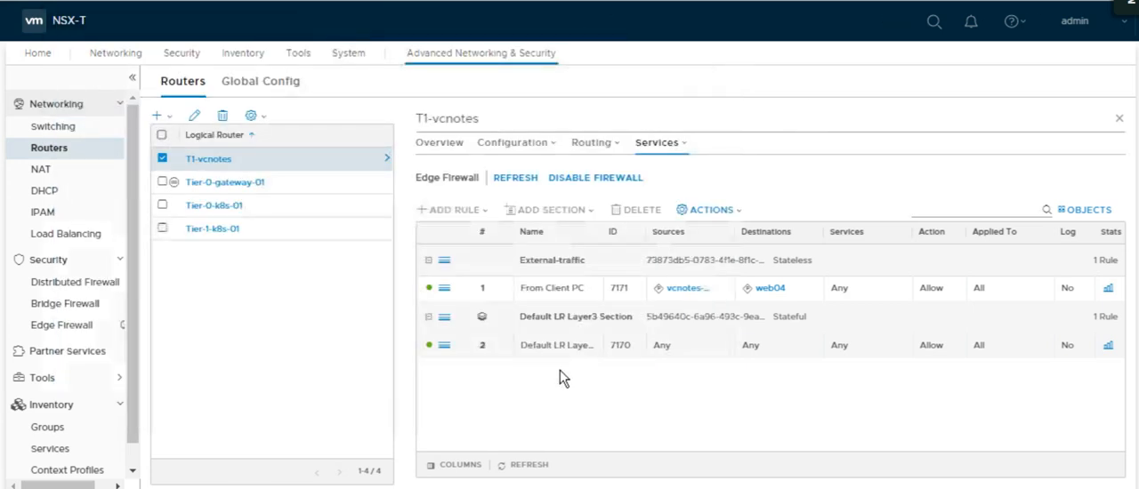